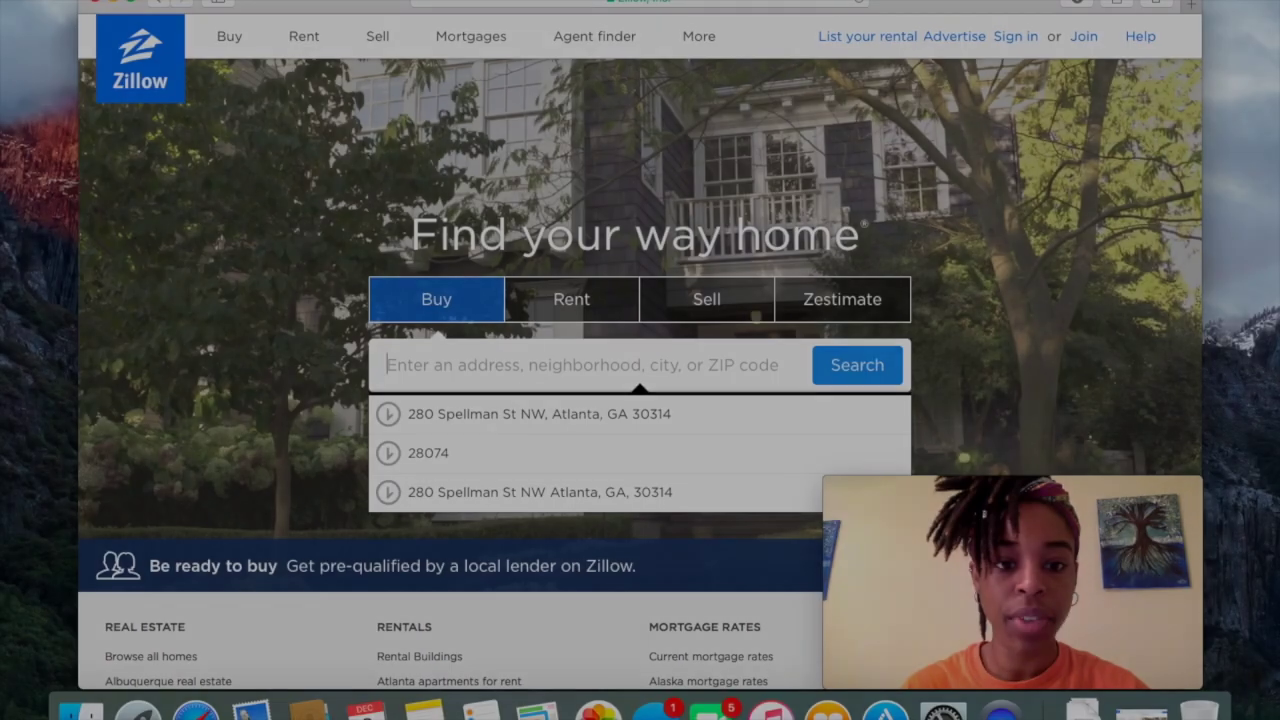
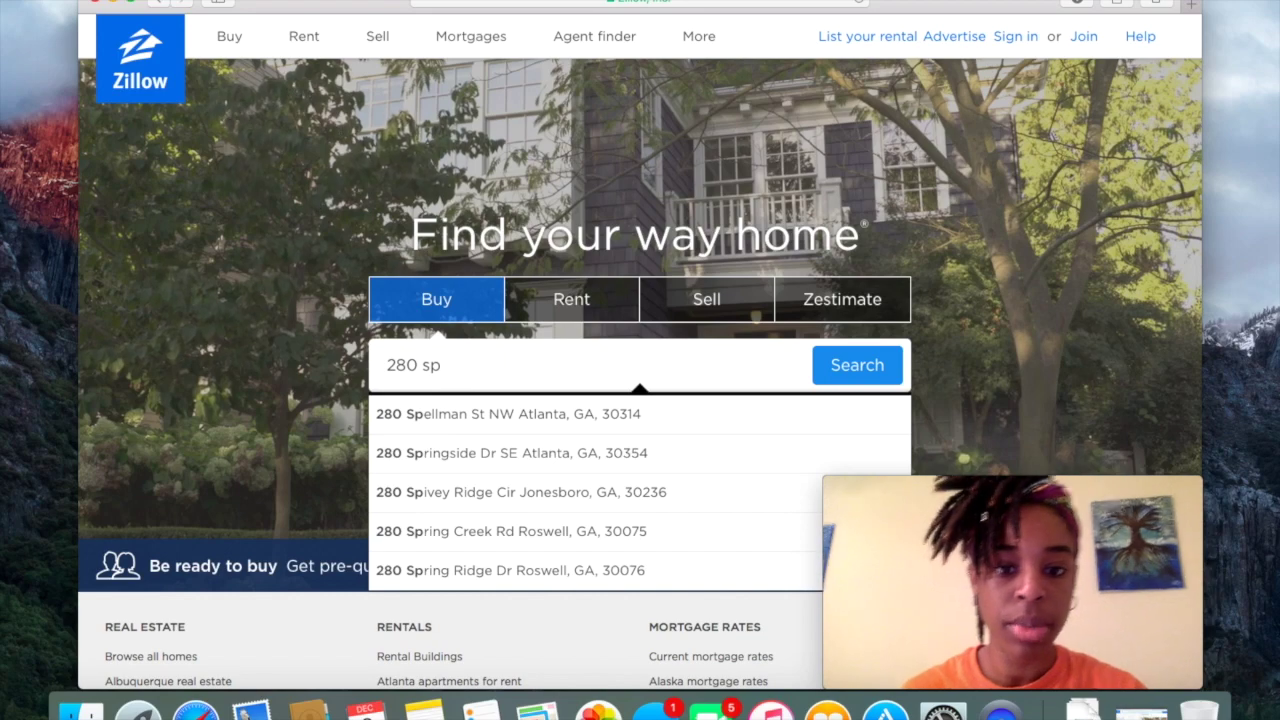
{"action": "left_click", "coordinate": [594, 417]}
{"action": "left_click", "coordinate": [863, 373]}
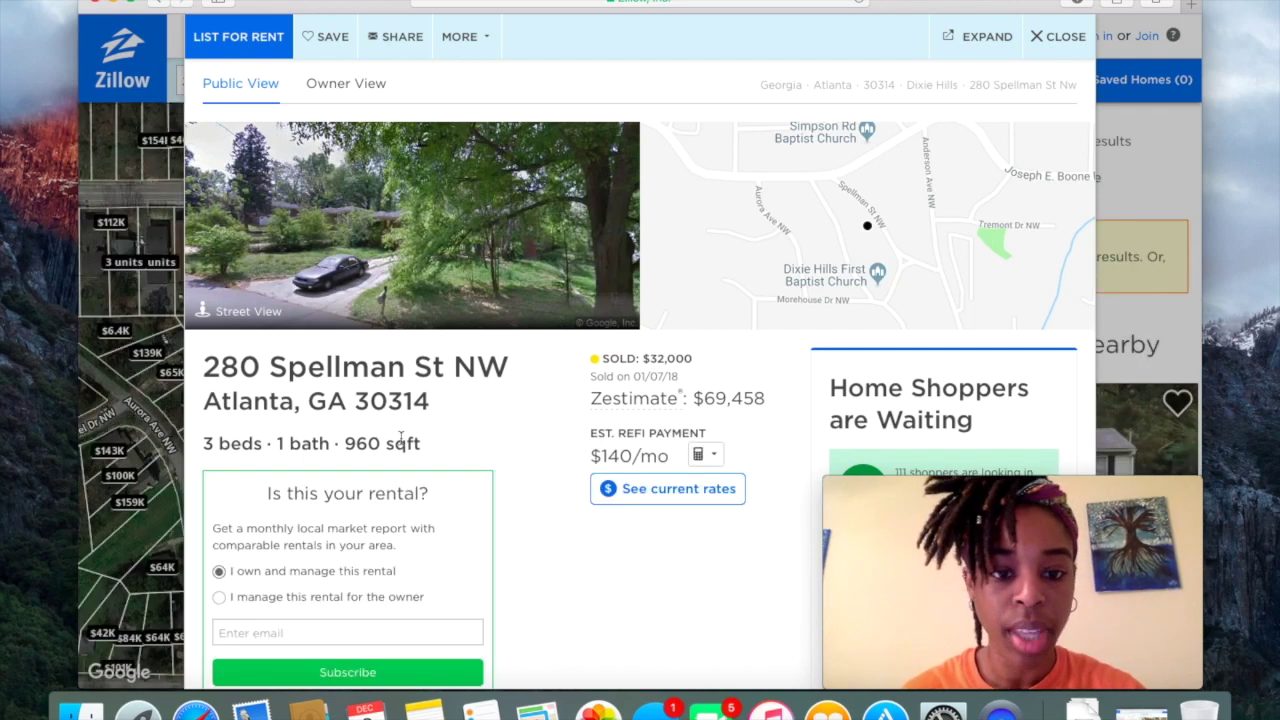
Review the home's facts ($32,000 sold, 3 beds, 1 bath), then expand and collapse Nearby Schools in Atlanta.
{"action": "scroll", "coordinate": [400, 435], "scroll_direction": "down", "scroll_amount": 5}
{"action": "scroll", "coordinate": [400, 434], "scroll_direction": "down", "scroll_amount": 4}
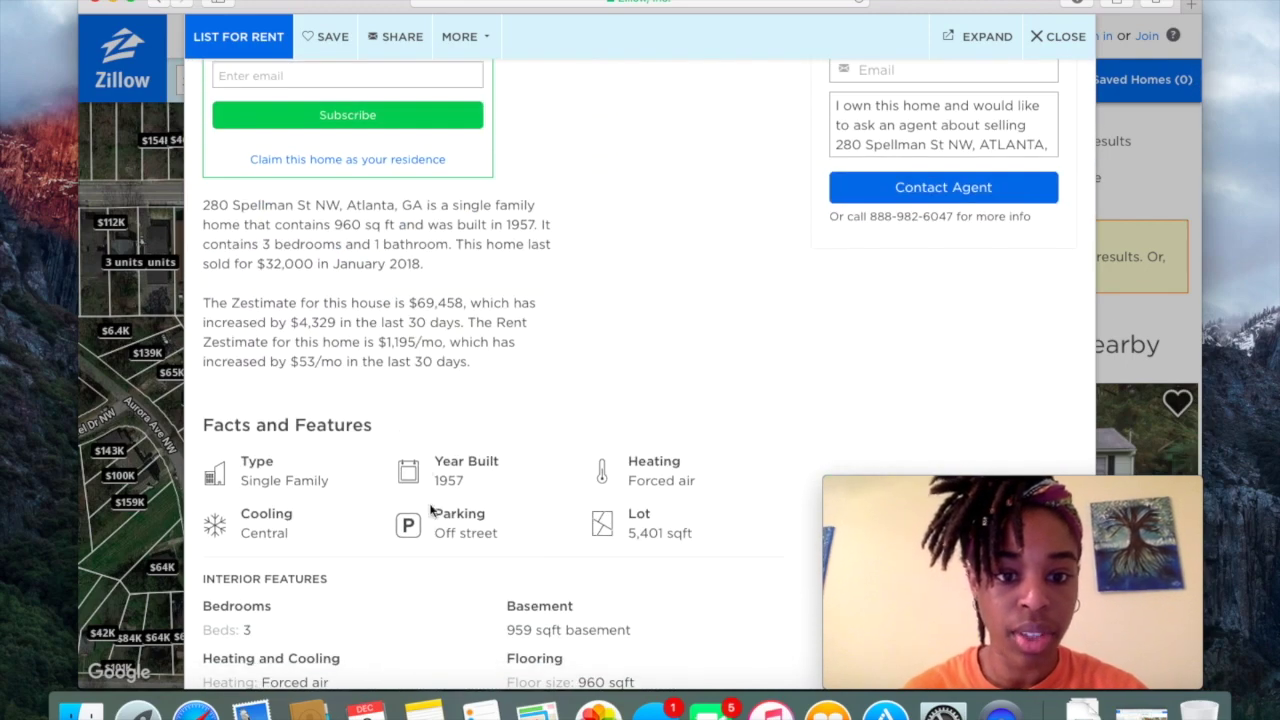
{"action": "scroll", "coordinate": [494, 497], "scroll_direction": "down", "scroll_amount": 4}
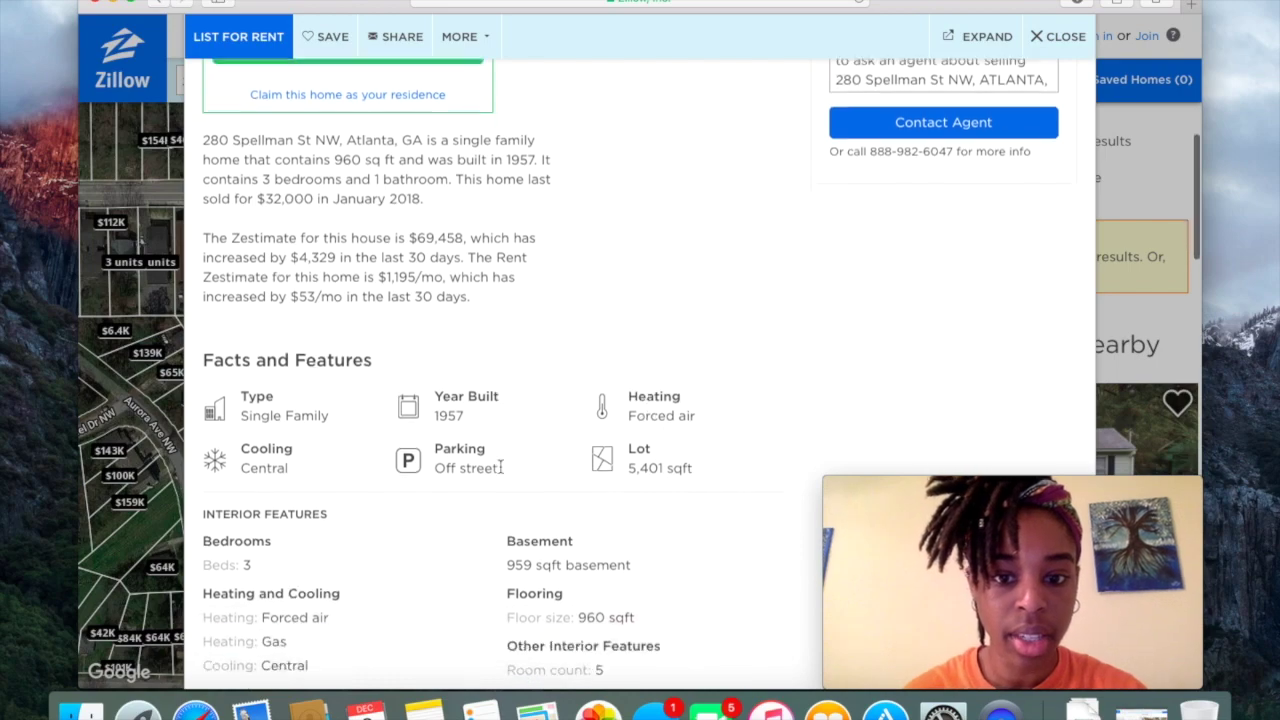
{"action": "right_click", "coordinate": [501, 470]}
{"action": "left_click", "coordinate": [469, 443]}
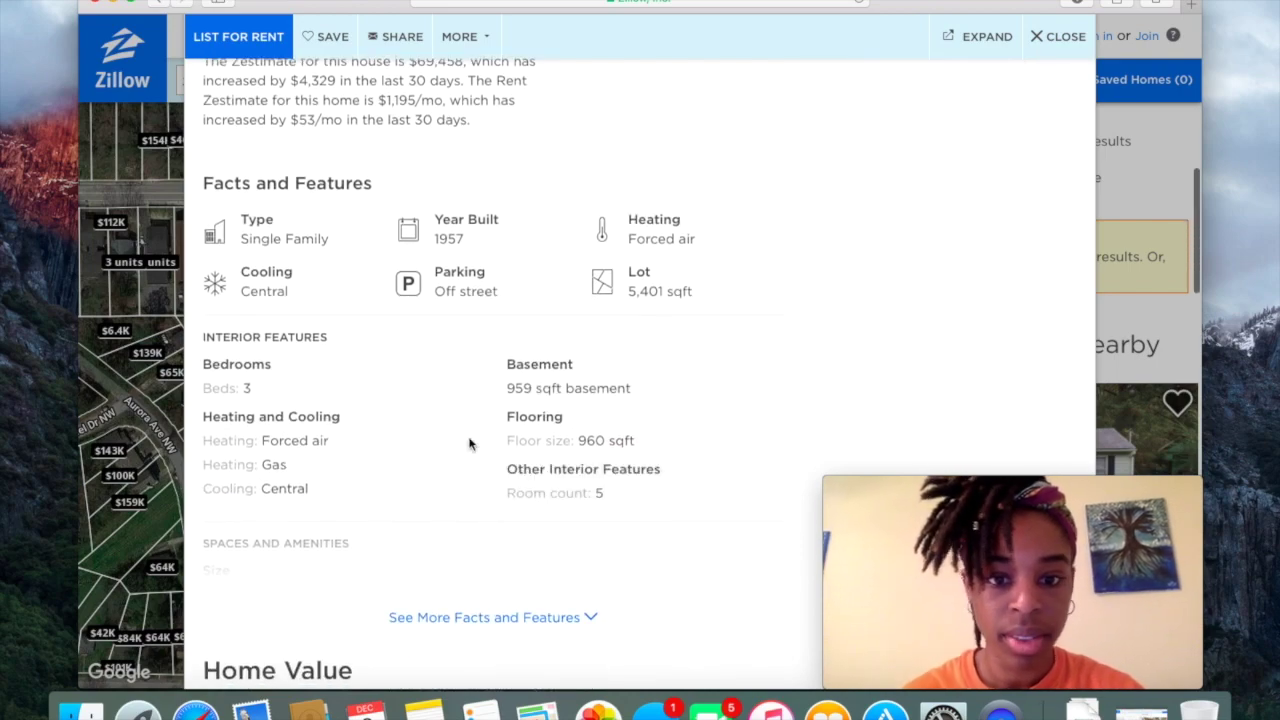
{"action": "scroll", "coordinate": [469, 443], "scroll_direction": "down", "scroll_amount": 10}
{"action": "scroll", "coordinate": [469, 443], "scroll_direction": "up", "scroll_amount": 2}
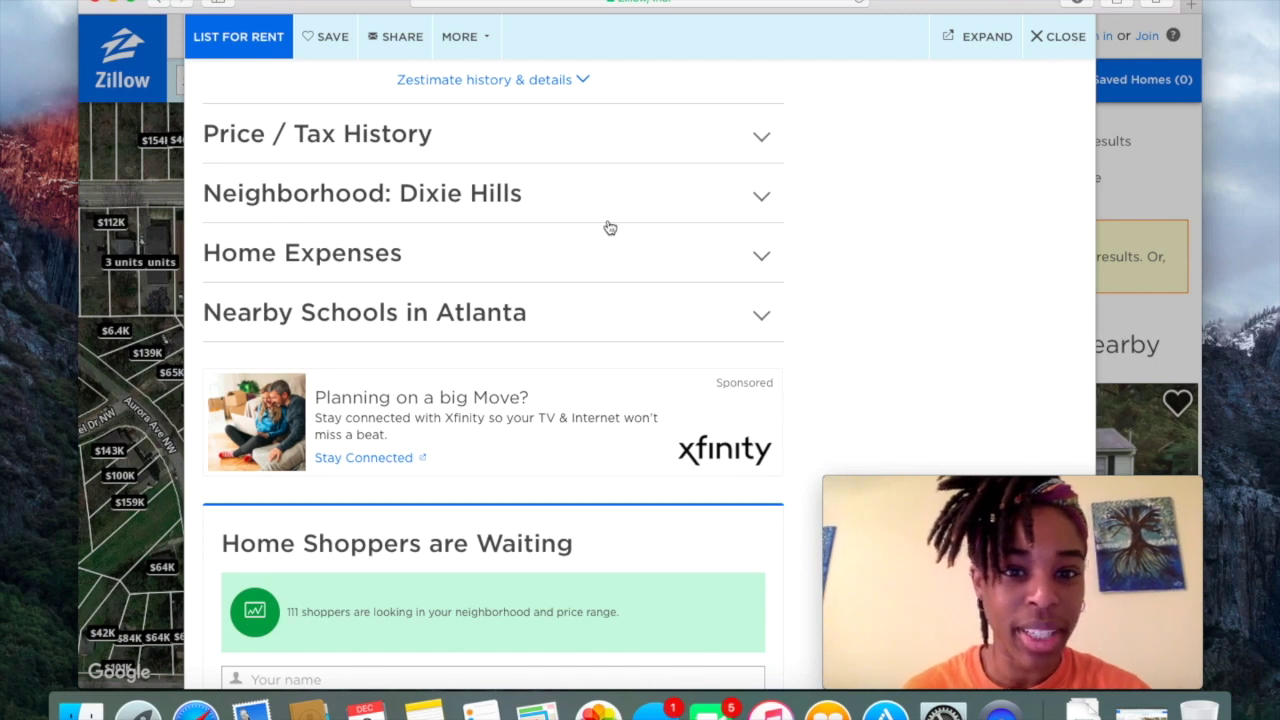
{"action": "left_click", "coordinate": [614, 322]}
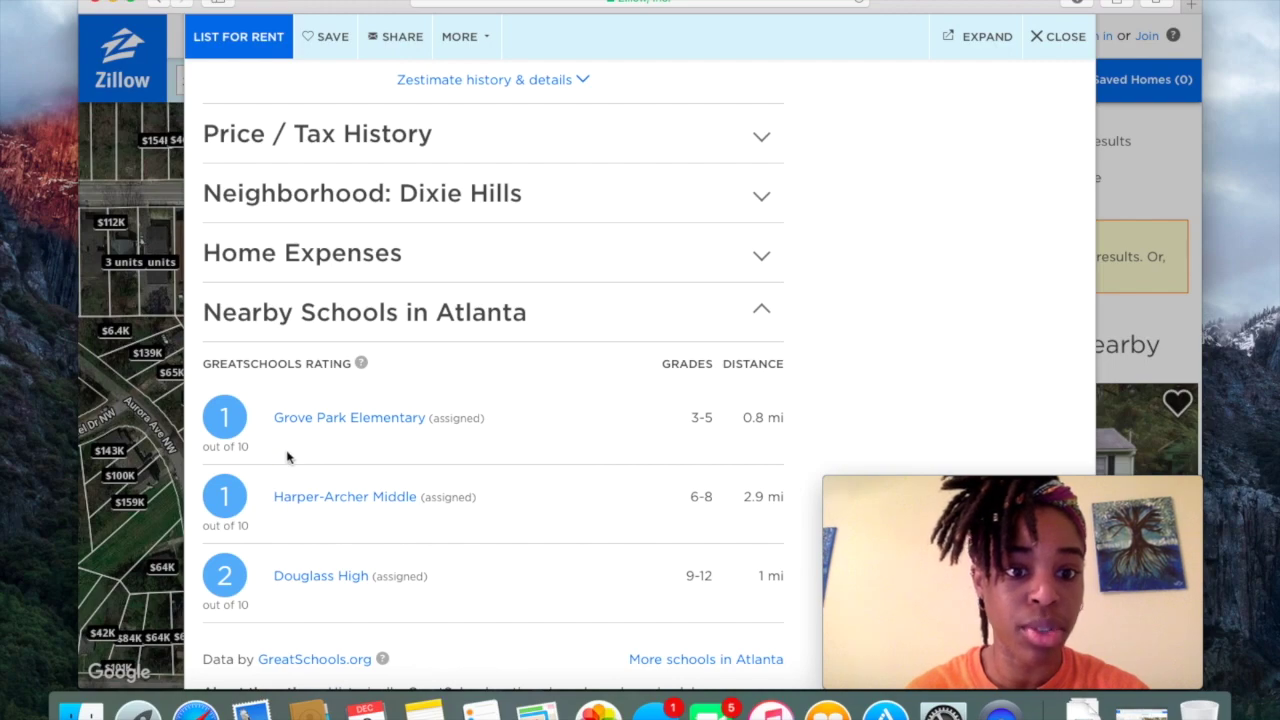
{"action": "left_click", "coordinate": [570, 330]}
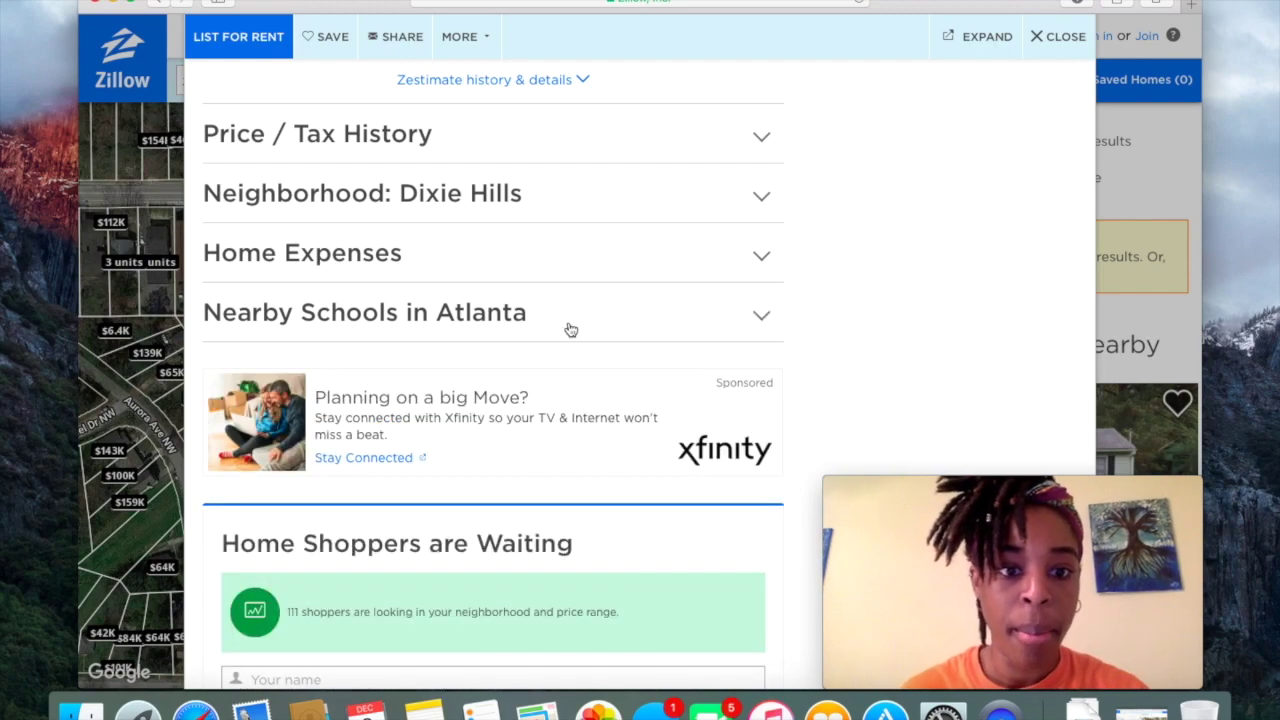
{"action": "scroll", "coordinate": [570, 330], "scroll_direction": "up", "scroll_amount": 10}
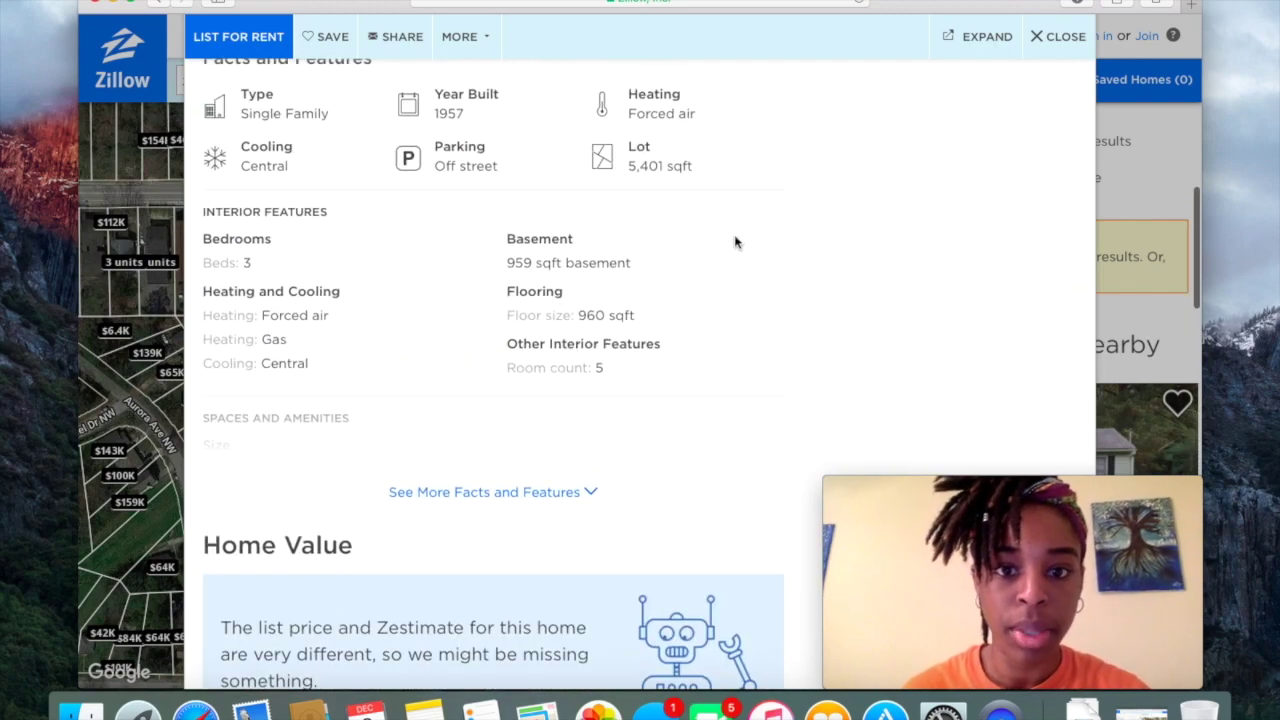
{"action": "scroll", "coordinate": [745, 245], "scroll_direction": "up", "scroll_amount": 8}
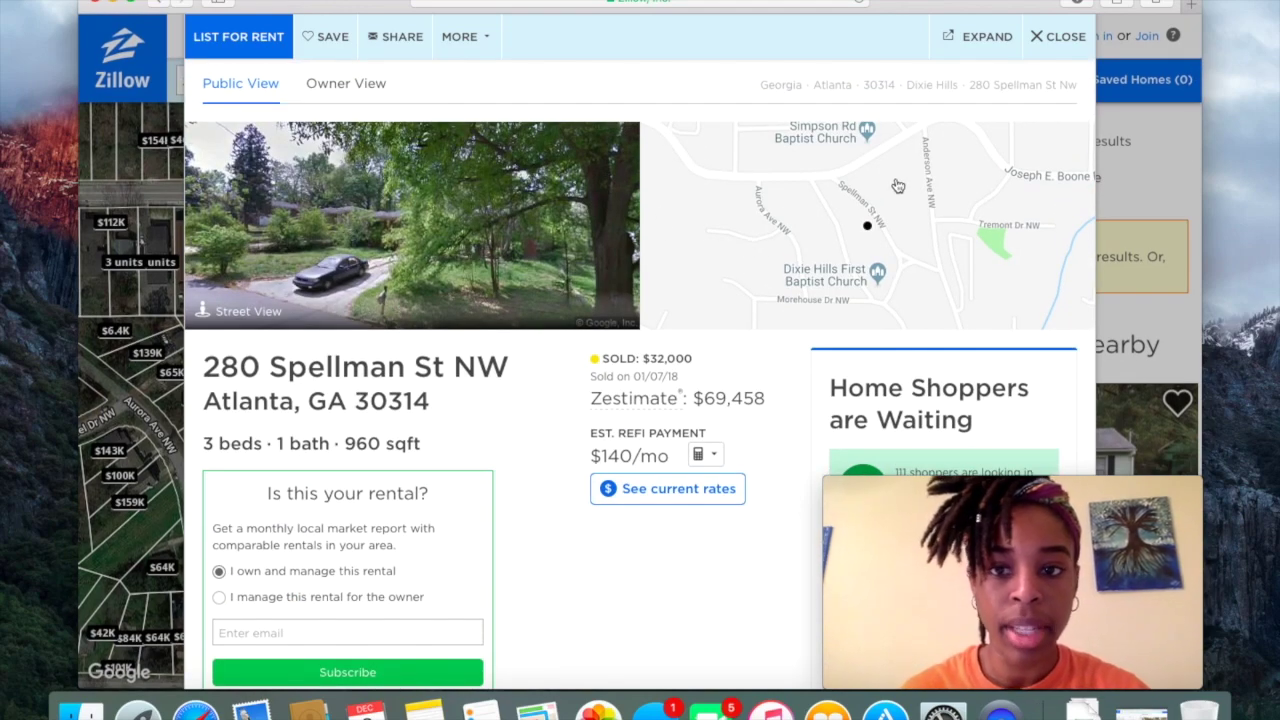
Close the details and change Listing Type from Potential Listings to Recently Sold.
{"action": "left_click", "coordinate": [1049, 42]}
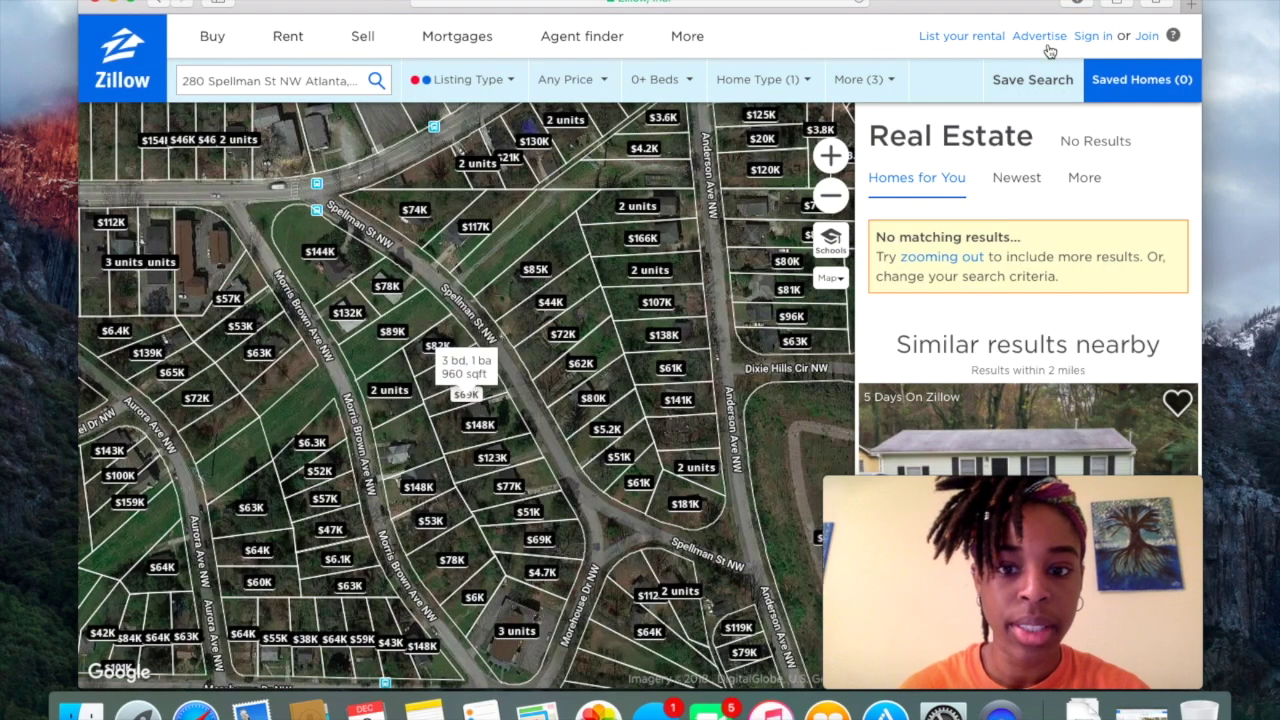
{"action": "left_click", "coordinate": [497, 88]}
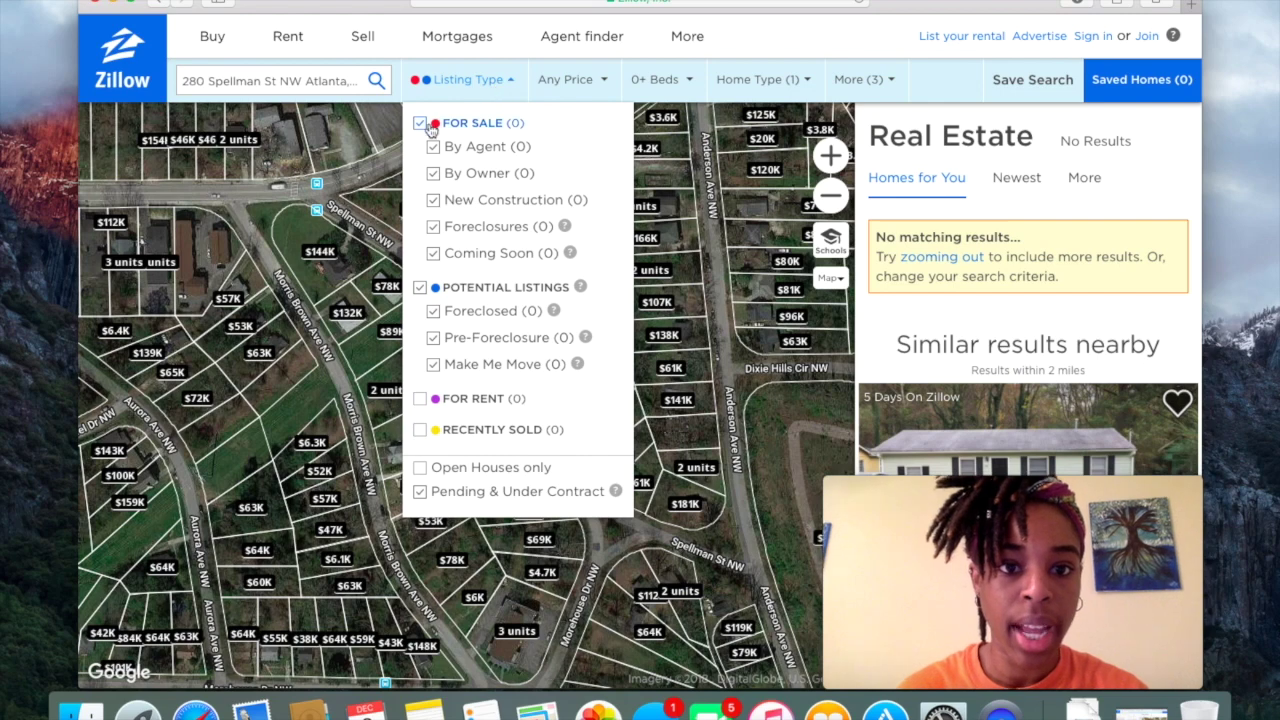
{"action": "left_click", "coordinate": [420, 287]}
{"action": "left_click", "coordinate": [420, 429]}
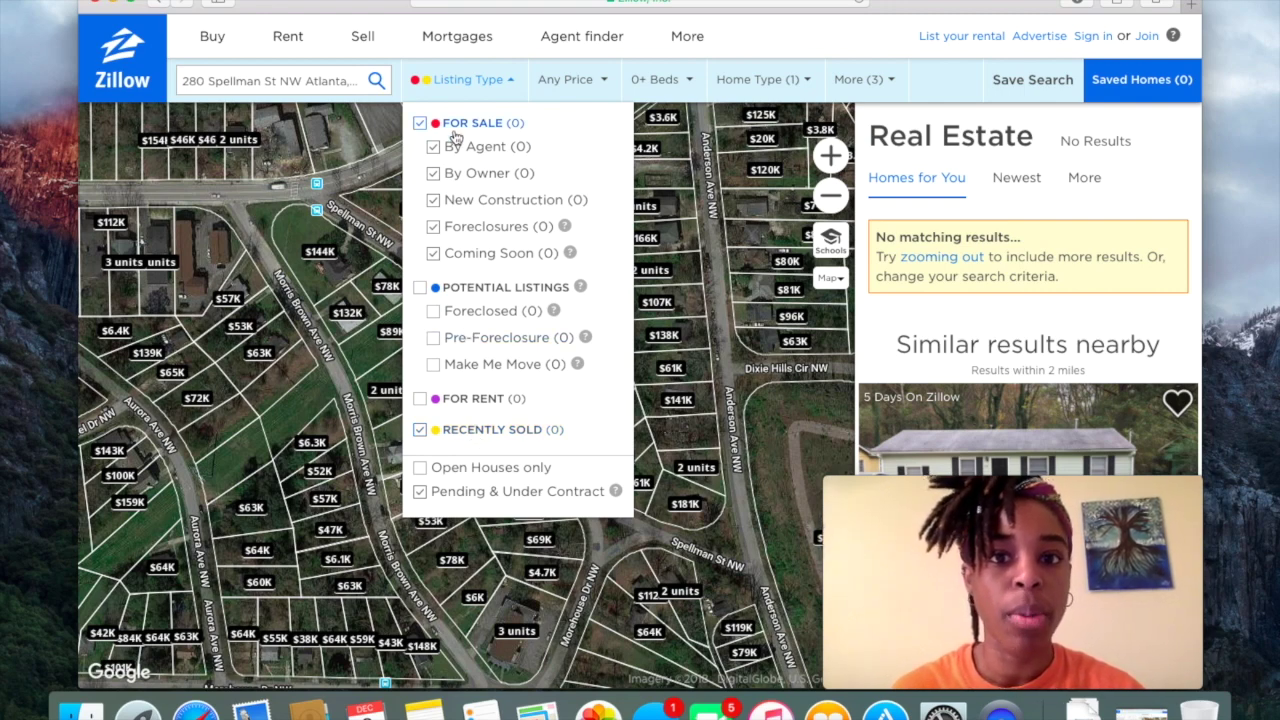
{"action": "left_click", "coordinate": [507, 99]}
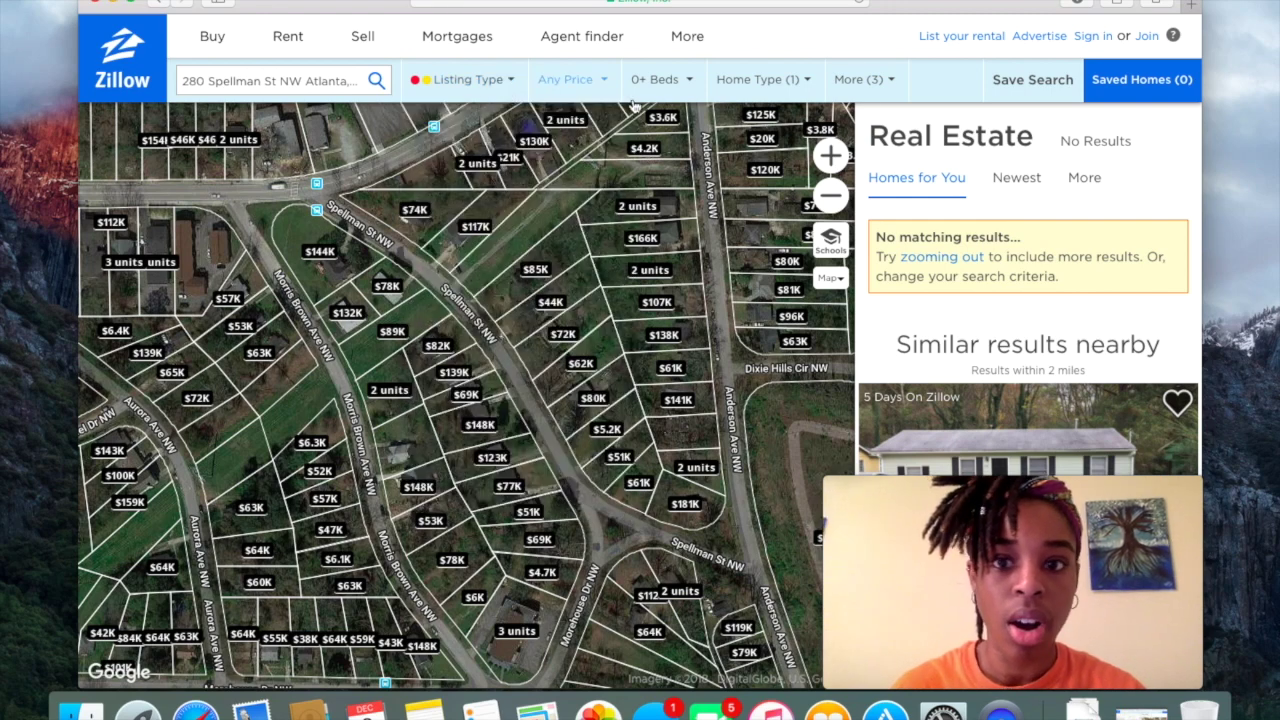
Confirm Houses as the home type and set 768–1,152 sq ft, built 1947–1967, sold within 6 months.
{"action": "left_click", "coordinate": [800, 88]}
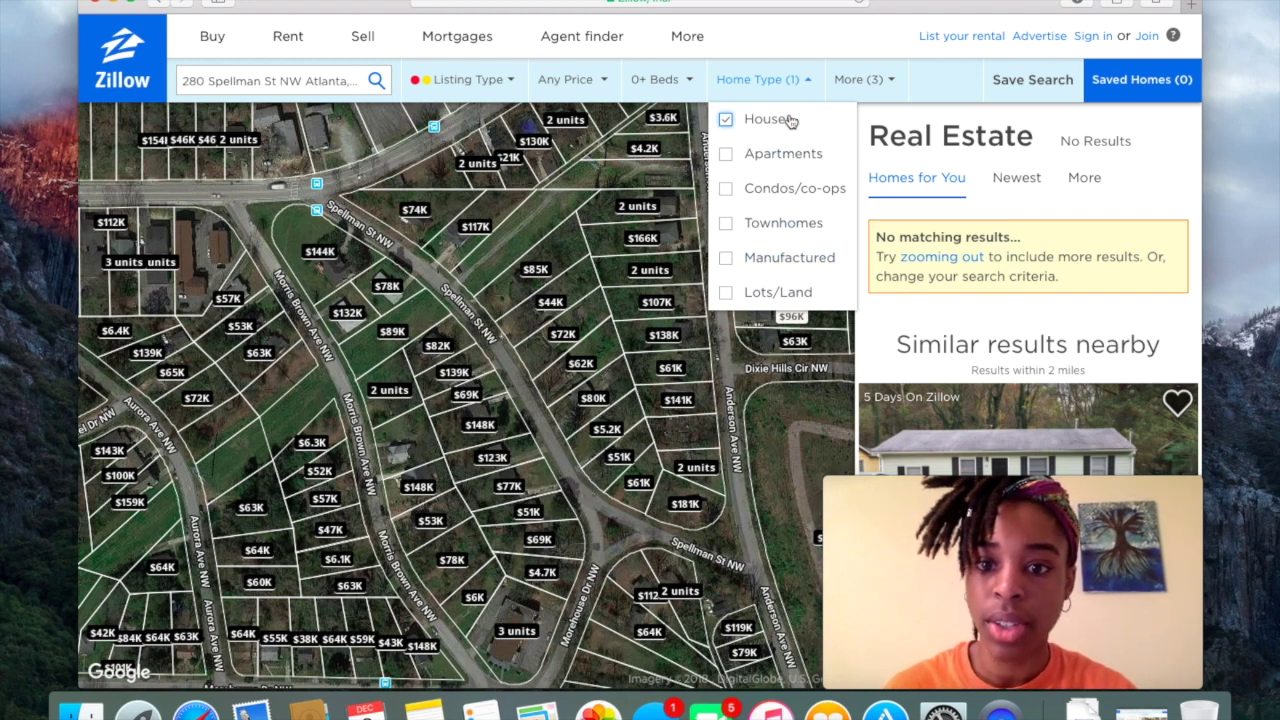
{"action": "left_click", "coordinate": [793, 84]}
{"action": "left_click", "coordinate": [892, 88]}
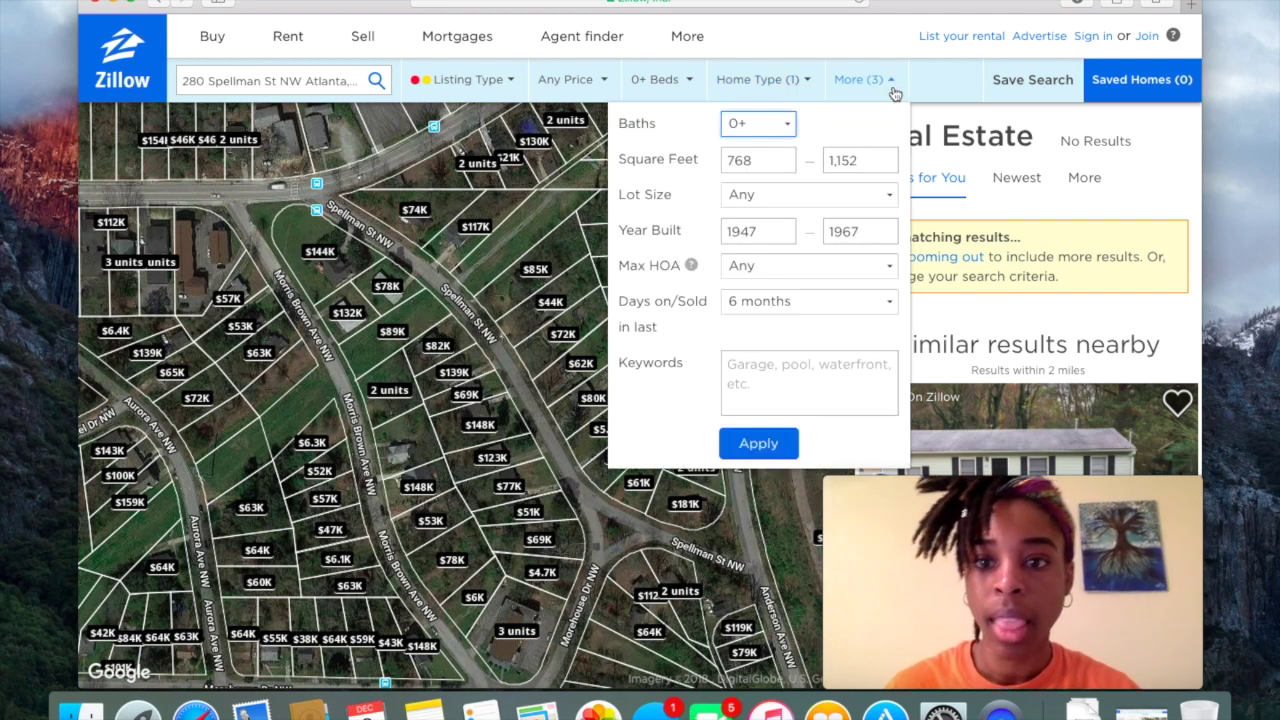
{"action": "left_click", "coordinate": [755, 161]}
{"action": "left_click", "coordinate": [857, 160]}
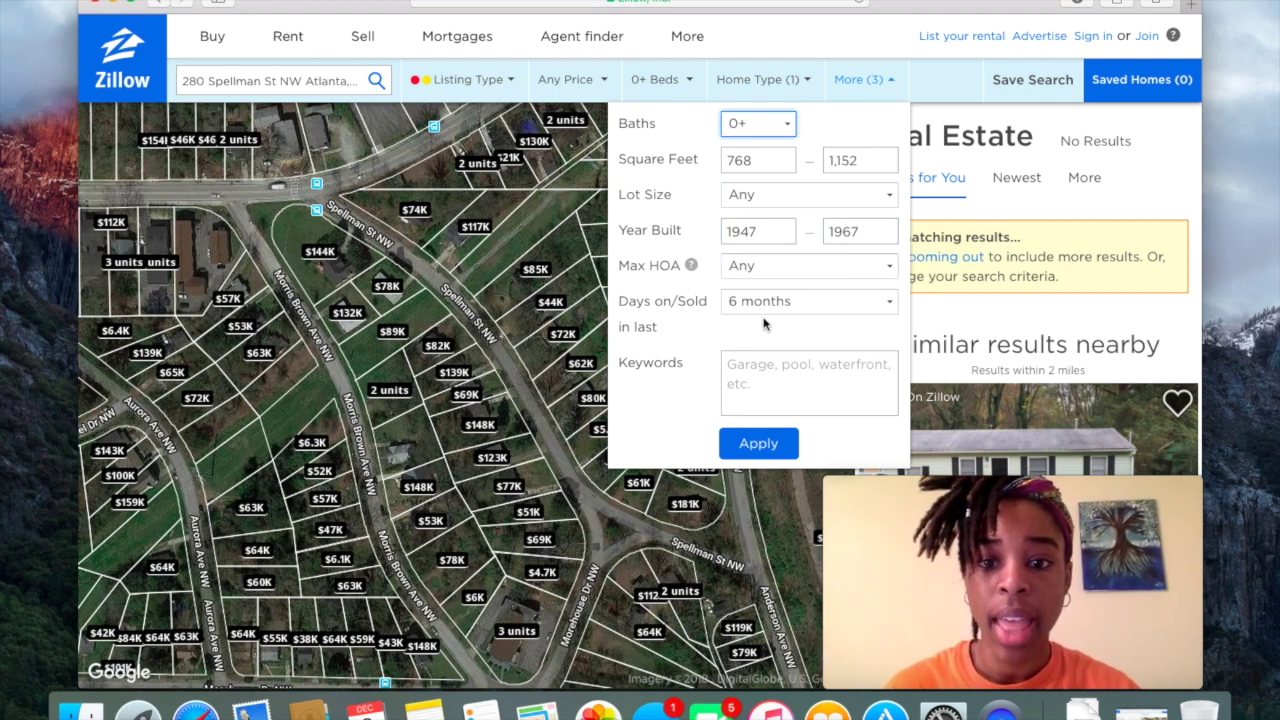
{"action": "left_click", "coordinate": [808, 309]}
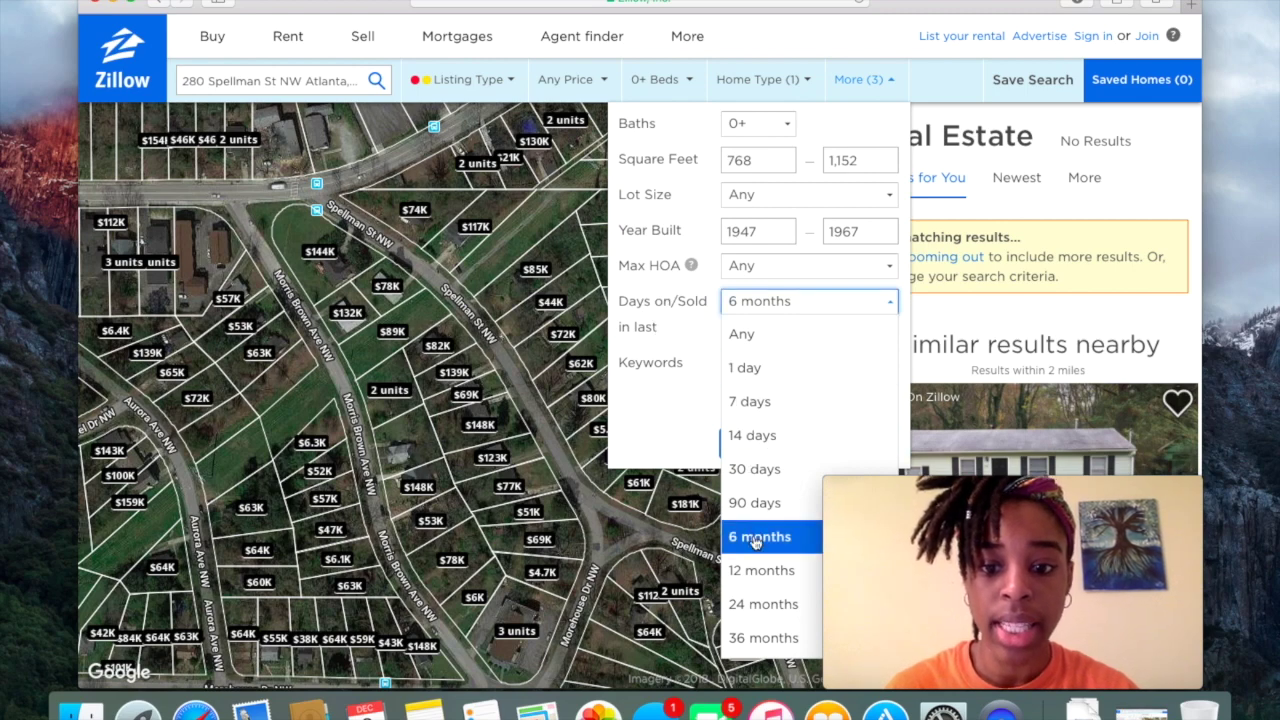
{"action": "left_click", "coordinate": [829, 317]}
Apply the extra criteria, browse the 2 results, and zoom the map out once.
{"action": "left_click", "coordinate": [772, 450]}
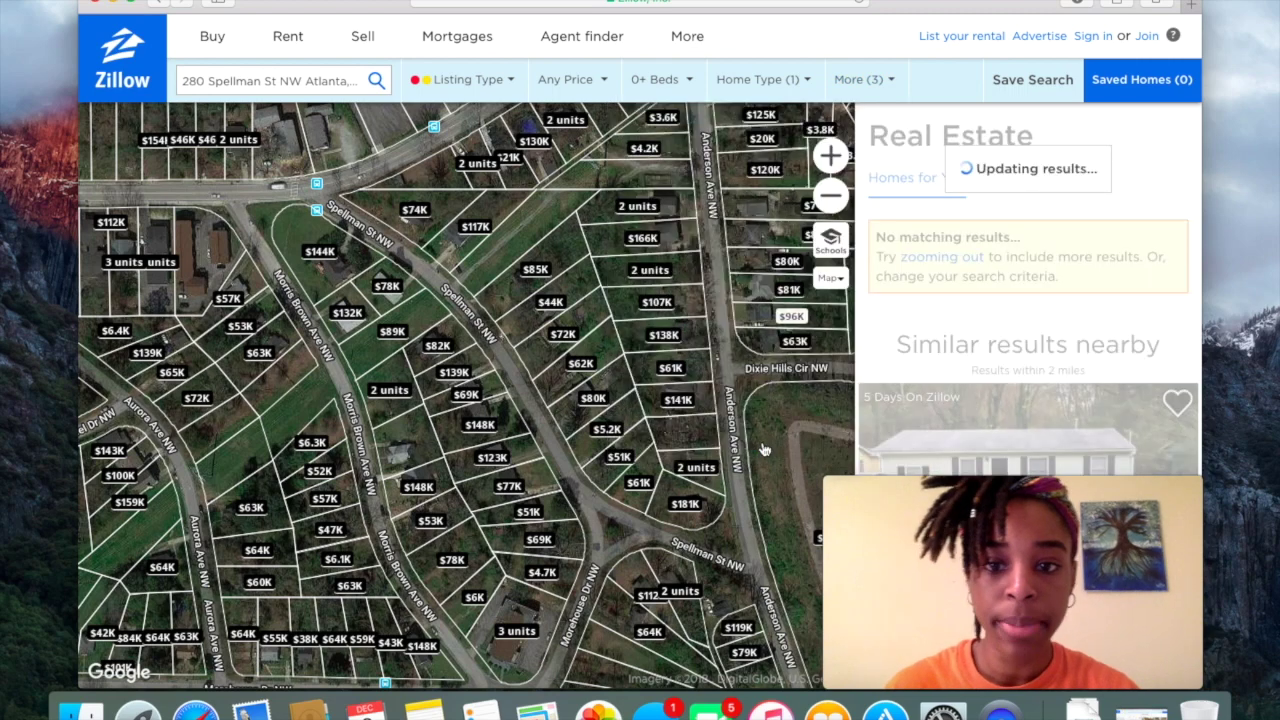
{"action": "left_click_drag", "start_coordinate": [999, 489], "coordinate": [258, 489]}
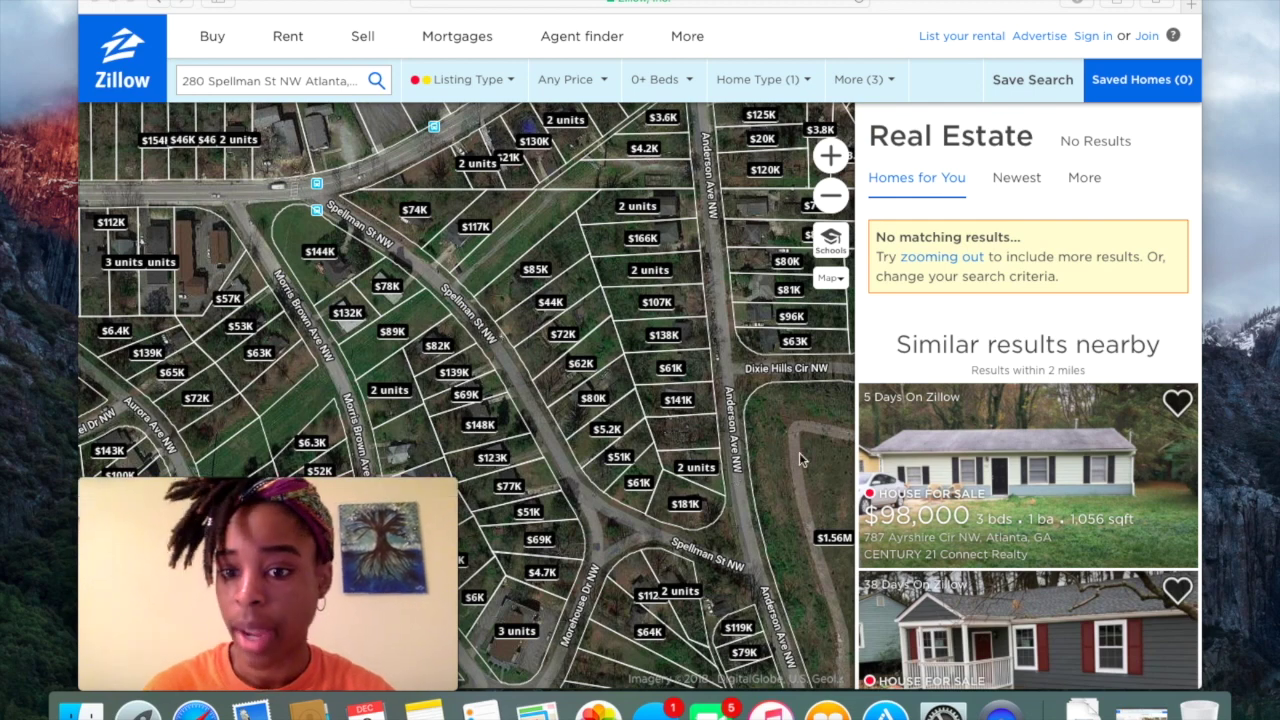
{"action": "scroll", "coordinate": [958, 475], "scroll_direction": "down", "scroll_amount": 4}
{"action": "scroll", "coordinate": [958, 475], "scroll_direction": "down", "scroll_amount": 5}
{"action": "scroll", "coordinate": [917, 527], "scroll_direction": "up", "scroll_amount": 5}
{"action": "scroll", "coordinate": [917, 527], "scroll_direction": "down", "scroll_amount": 2}
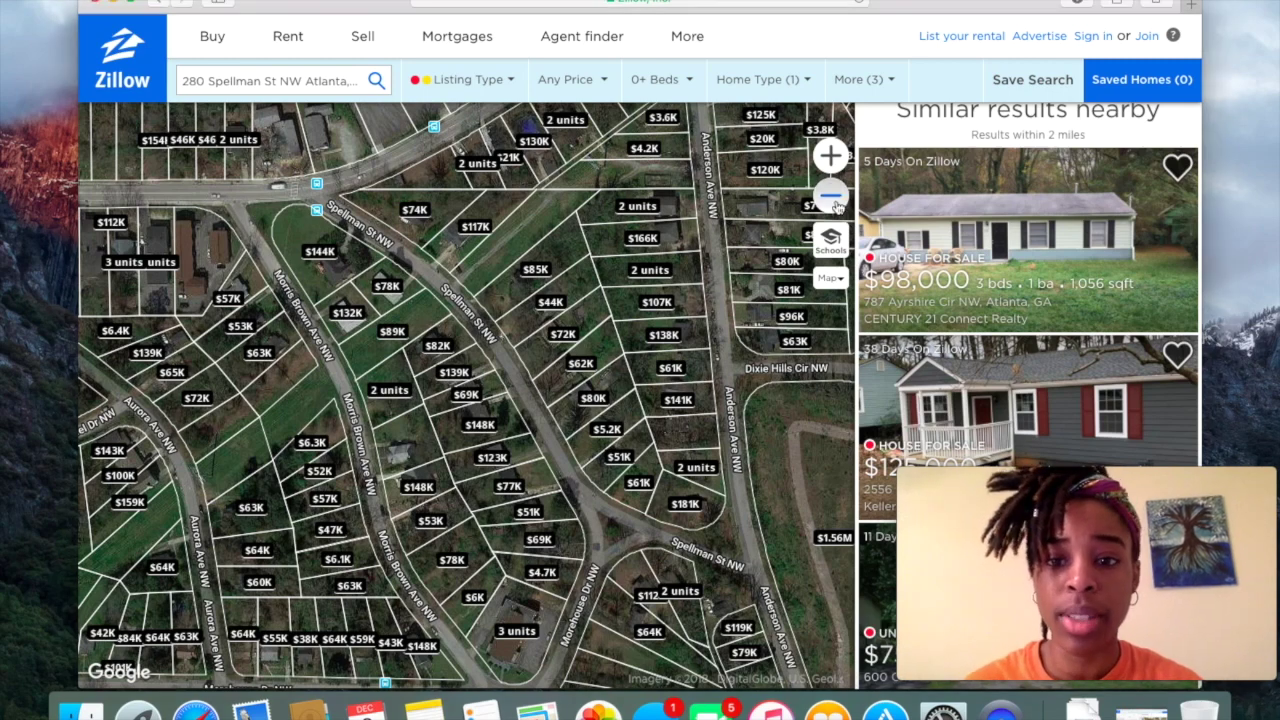
{"action": "left_click", "coordinate": [838, 204]}
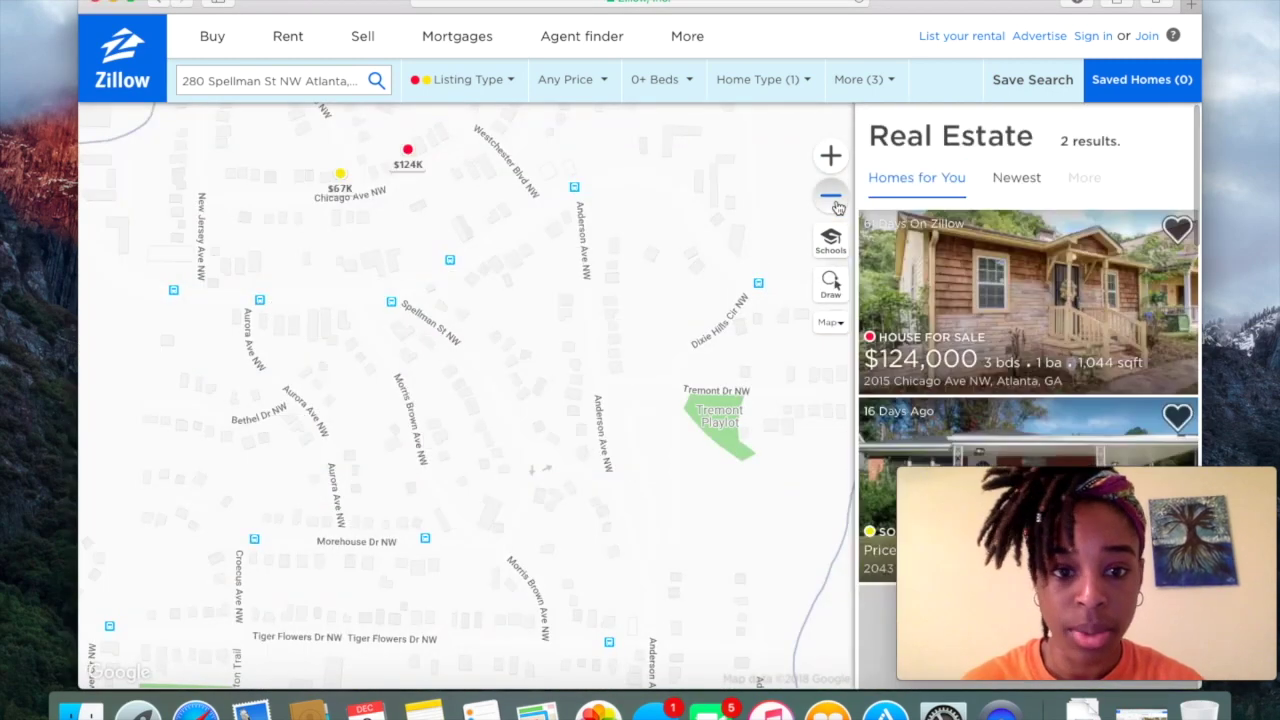
{"action": "left_click", "coordinate": [838, 204]}
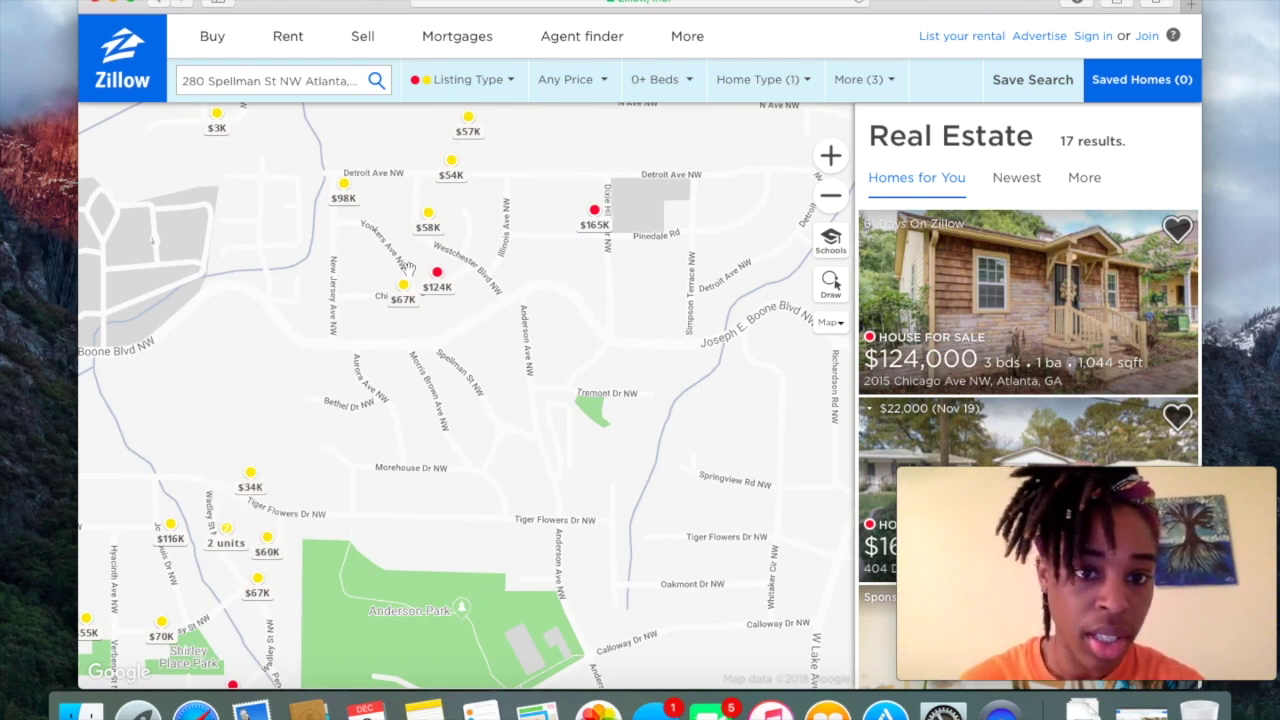
{"action": "left_click", "coordinate": [258, 591]}
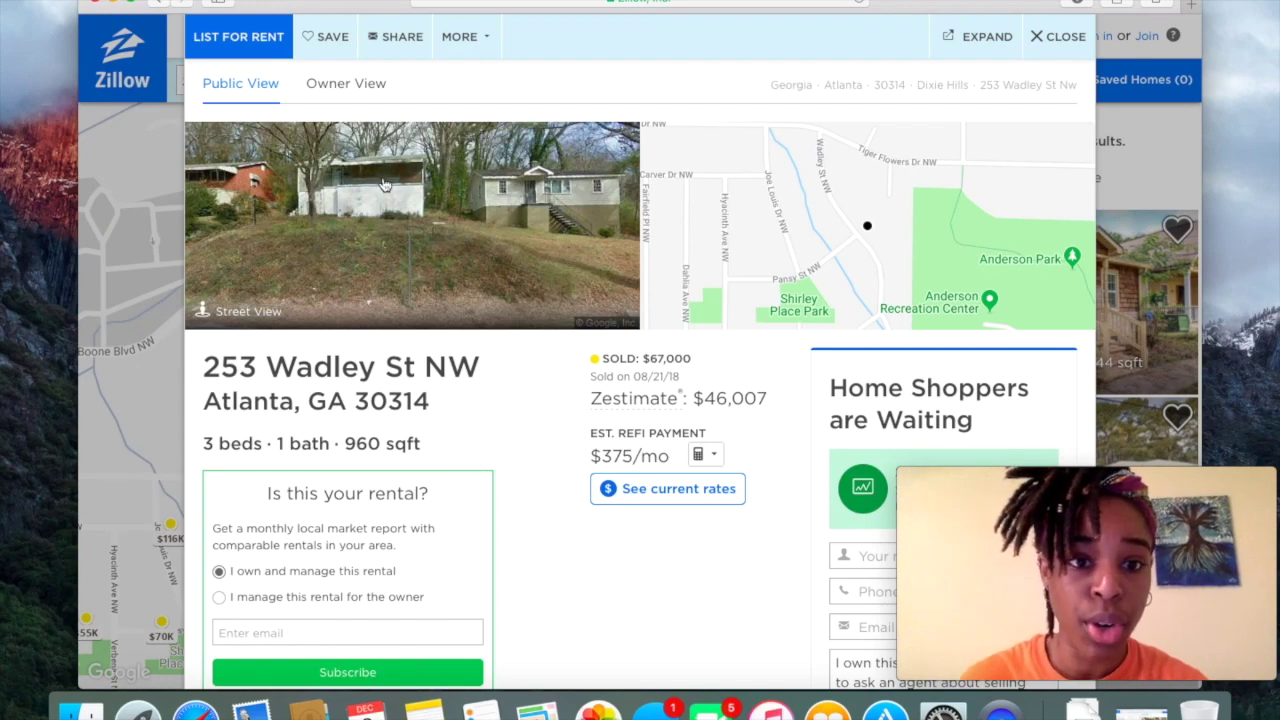
{"action": "left_click", "coordinate": [406, 232]}
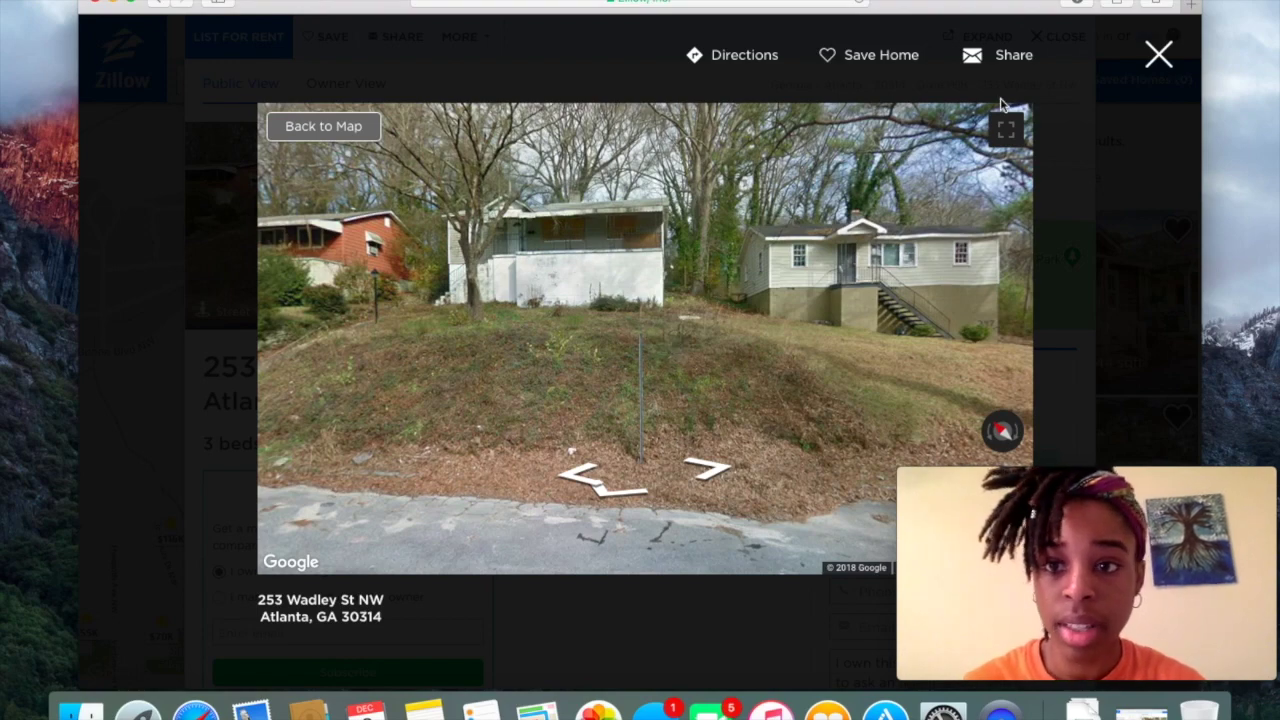
{"action": "left_click", "coordinate": [1136, 69]}
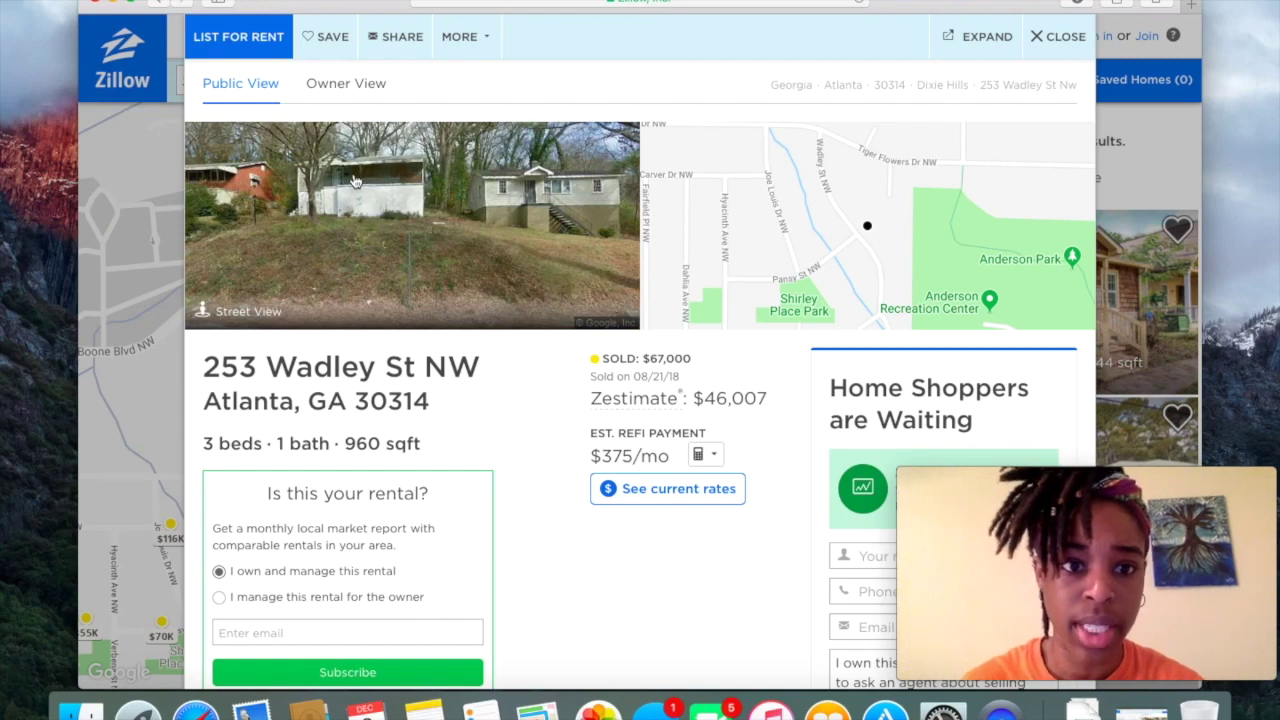
{"action": "scroll", "coordinate": [509, 397], "scroll_direction": "down", "scroll_amount": 1}
{"action": "scroll", "coordinate": [509, 397], "scroll_direction": "down", "scroll_amount": 8}
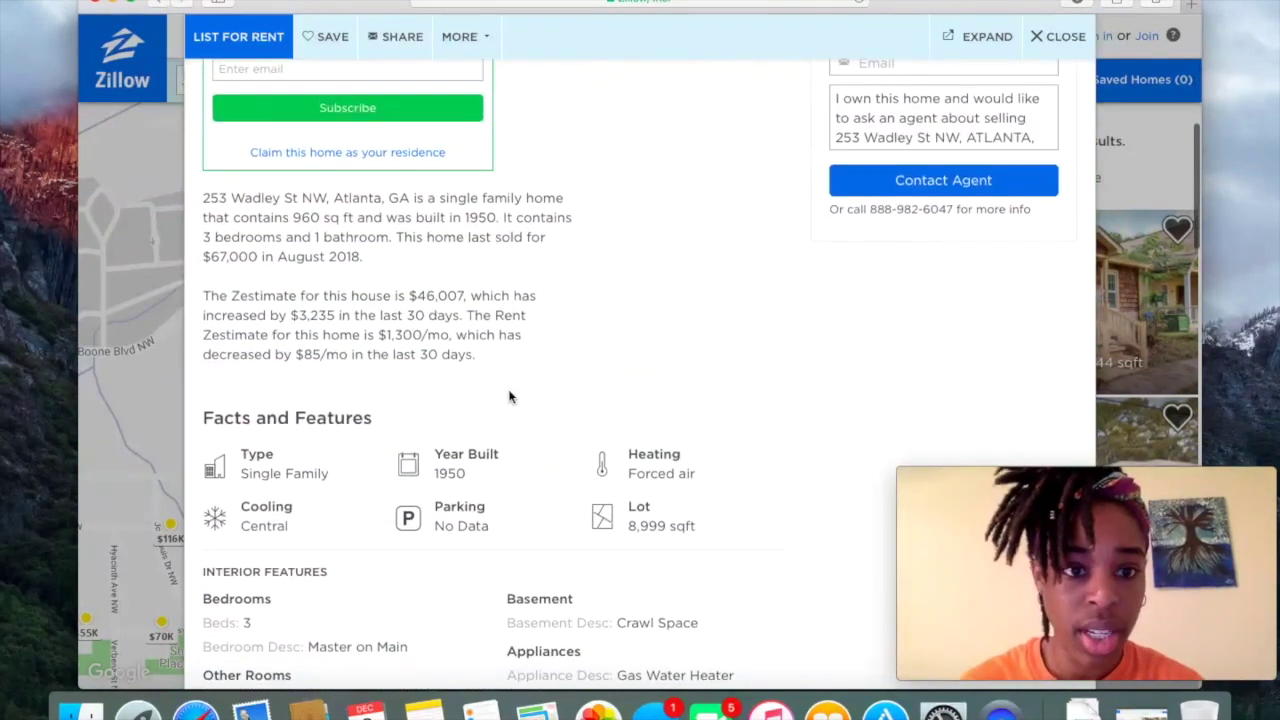
{"action": "scroll", "coordinate": [501, 416], "scroll_direction": "down", "scroll_amount": 12}
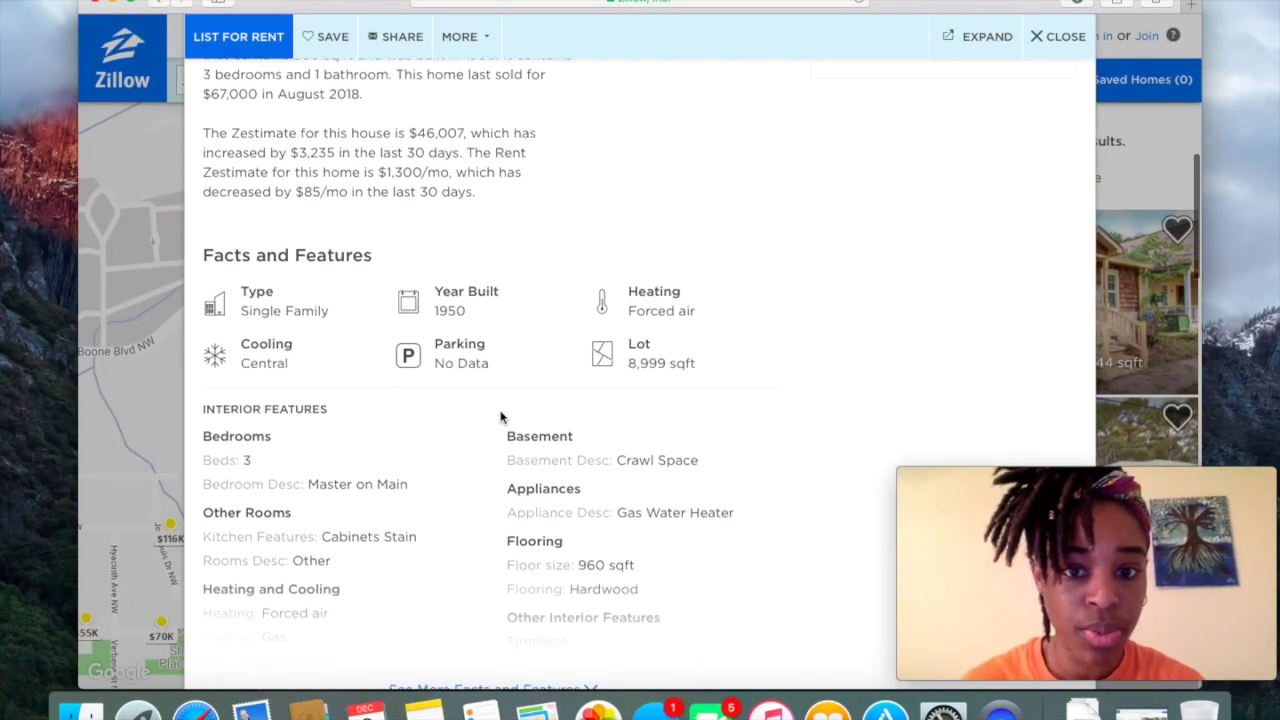
{"action": "scroll", "coordinate": [501, 416], "scroll_direction": "down", "scroll_amount": 7}
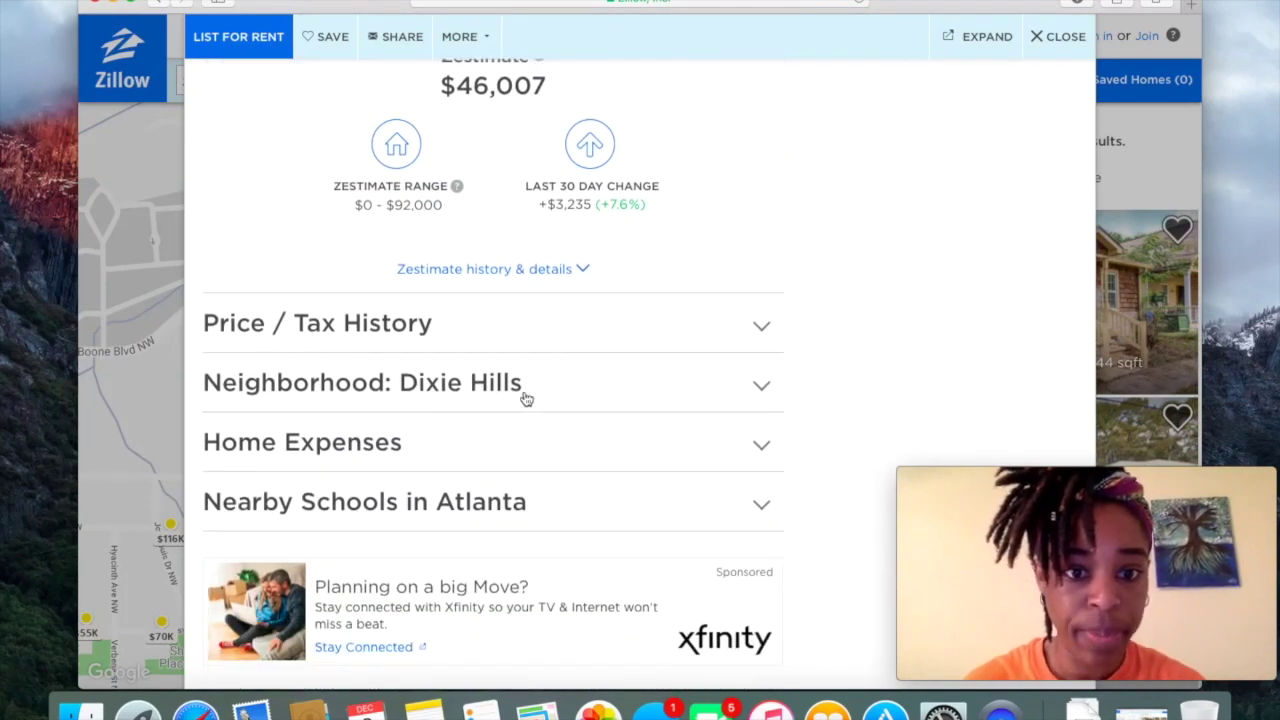
{"action": "scroll", "coordinate": [583, 413], "scroll_direction": "up", "scroll_amount": 20}
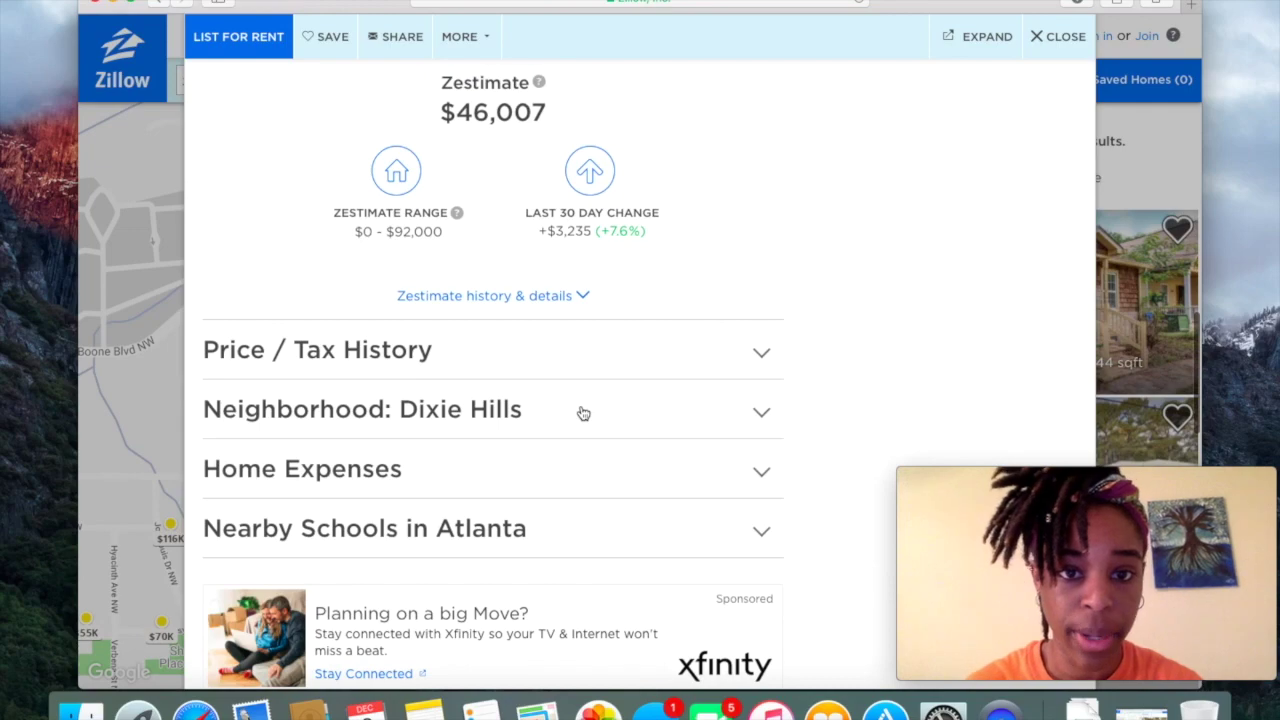
{"action": "scroll", "coordinate": [583, 413], "scroll_direction": "up", "scroll_amount": 2}
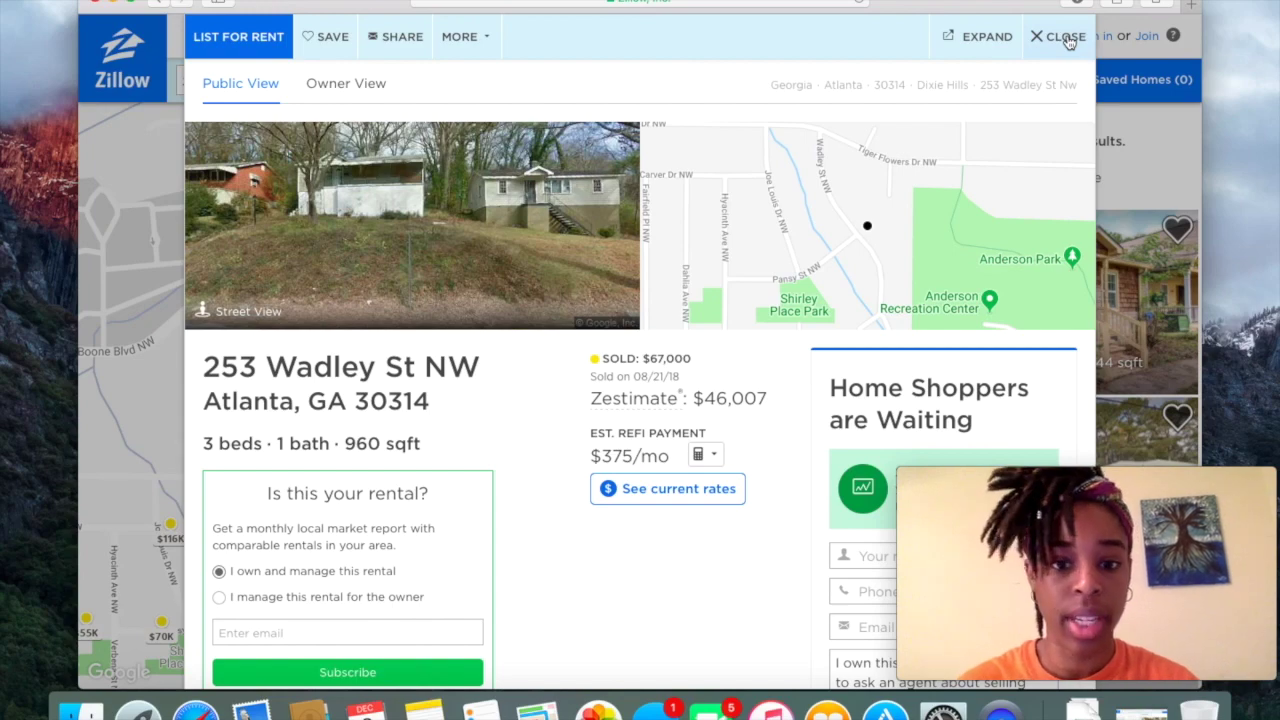
{"action": "left_click", "coordinate": [1062, 37]}
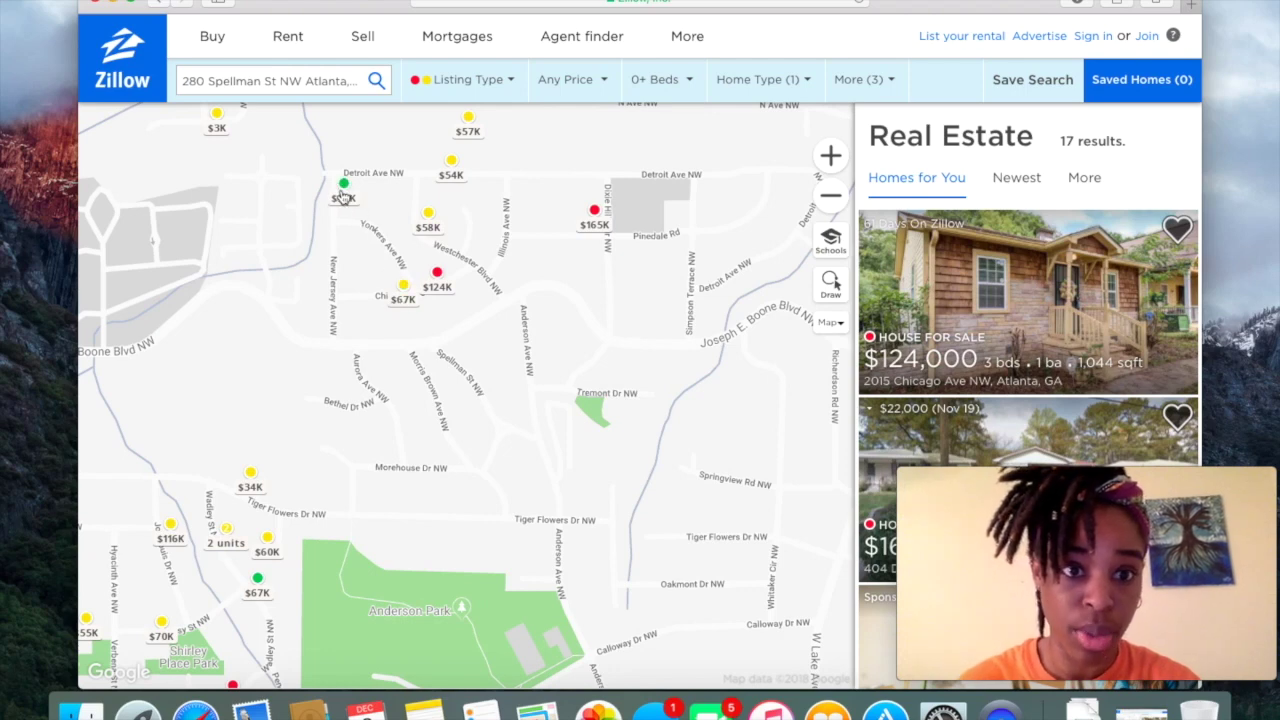
{"action": "left_click", "coordinate": [172, 538]}
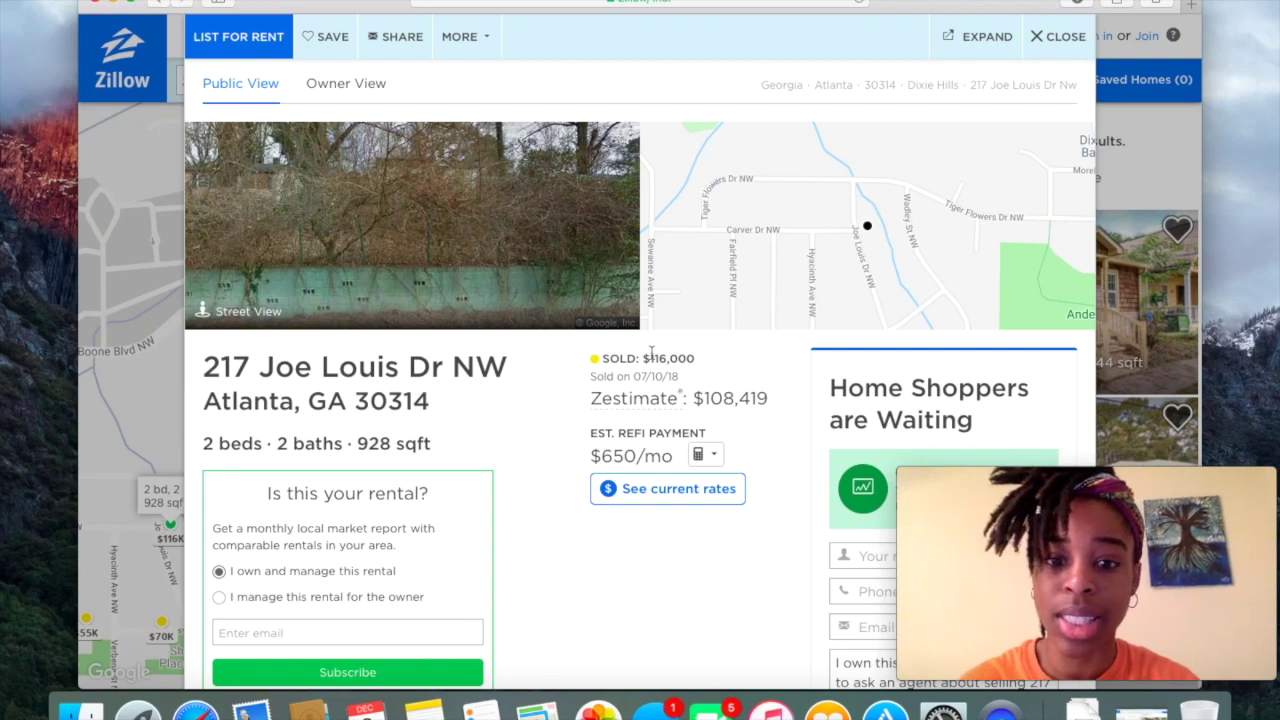
{"action": "scroll", "coordinate": [528, 470], "scroll_direction": "down", "scroll_amount": 4}
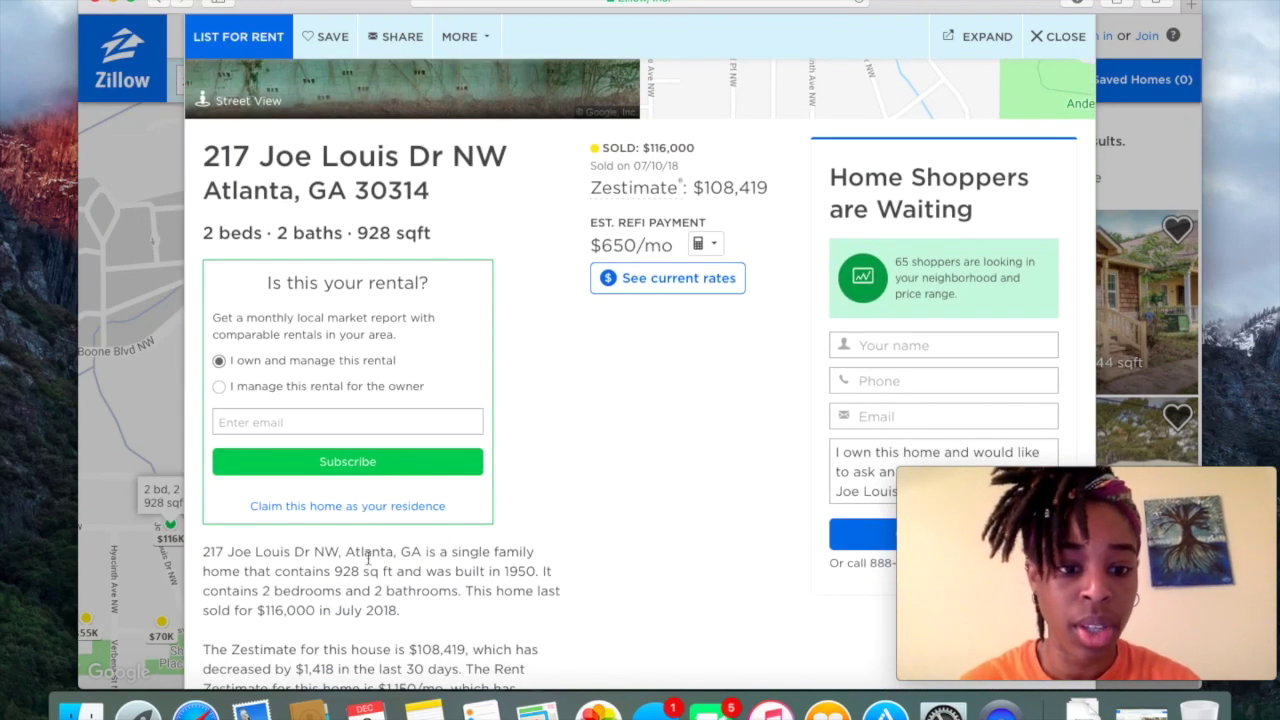
{"action": "scroll", "coordinate": [615, 403], "scroll_direction": "down", "scroll_amount": 11}
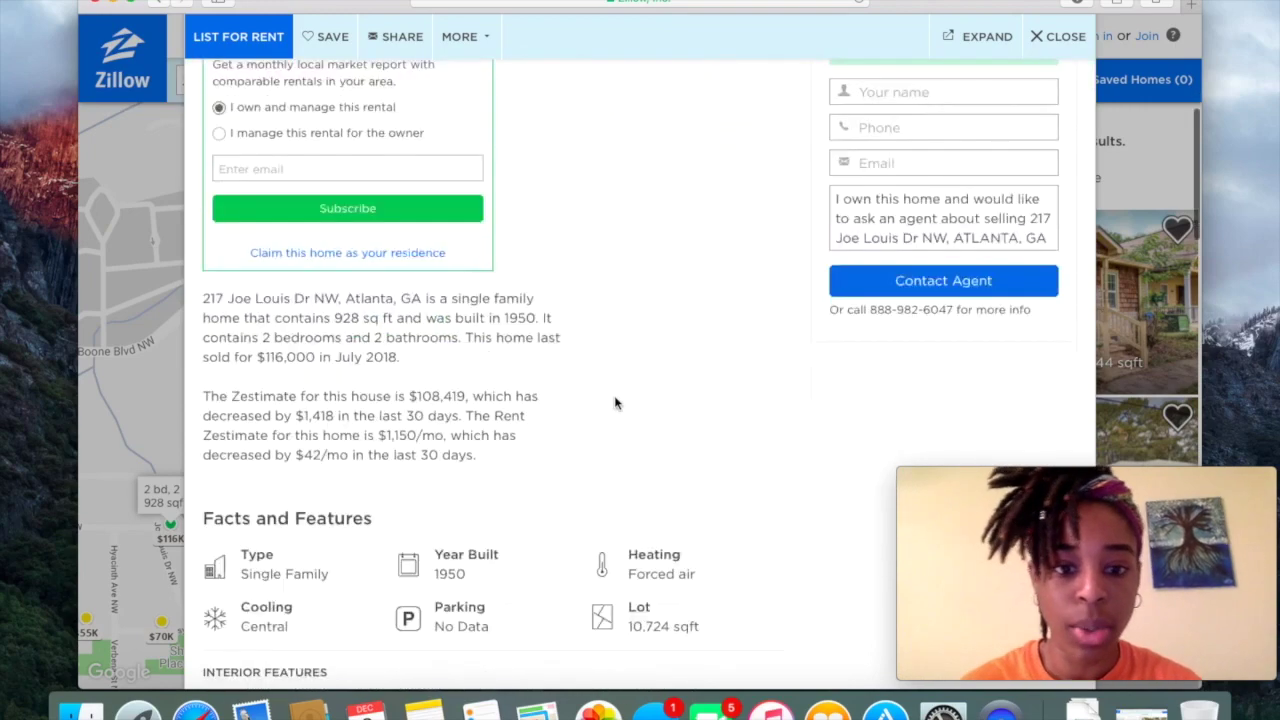
{"action": "scroll", "coordinate": [618, 354], "scroll_direction": "down", "scroll_amount": 15}
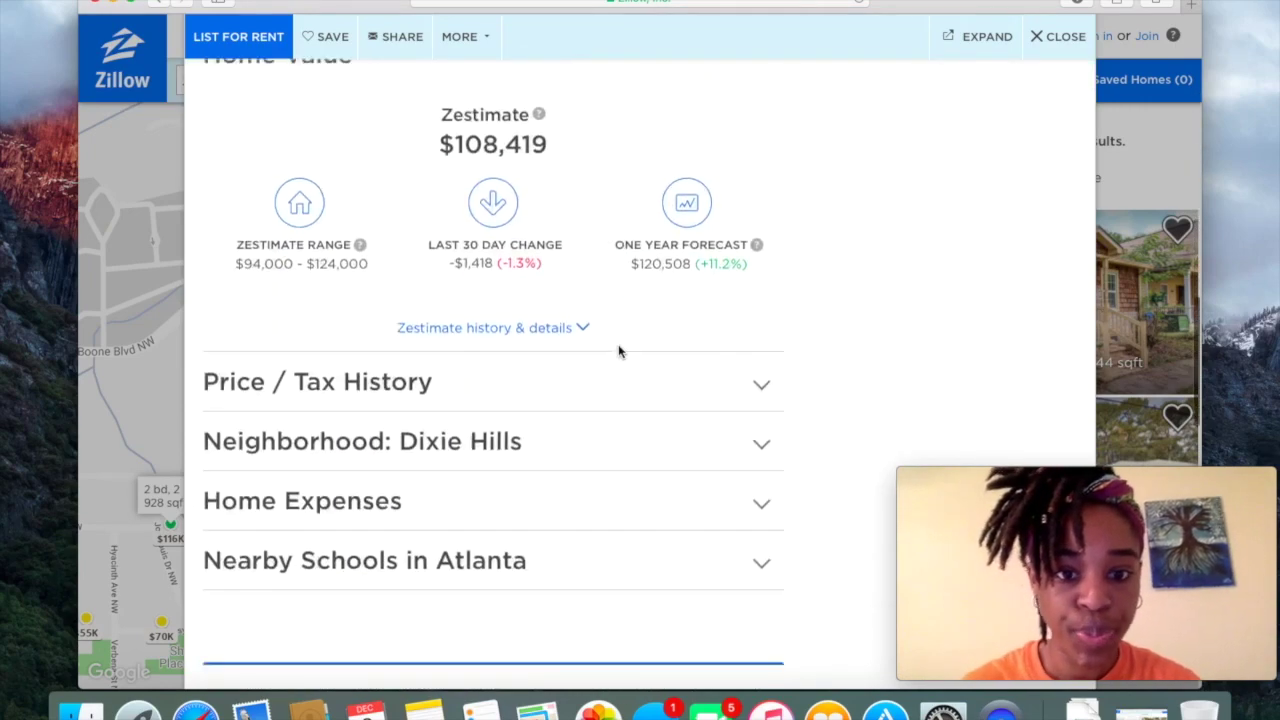
{"action": "scroll", "coordinate": [608, 240], "scroll_direction": "up", "scroll_amount": 20}
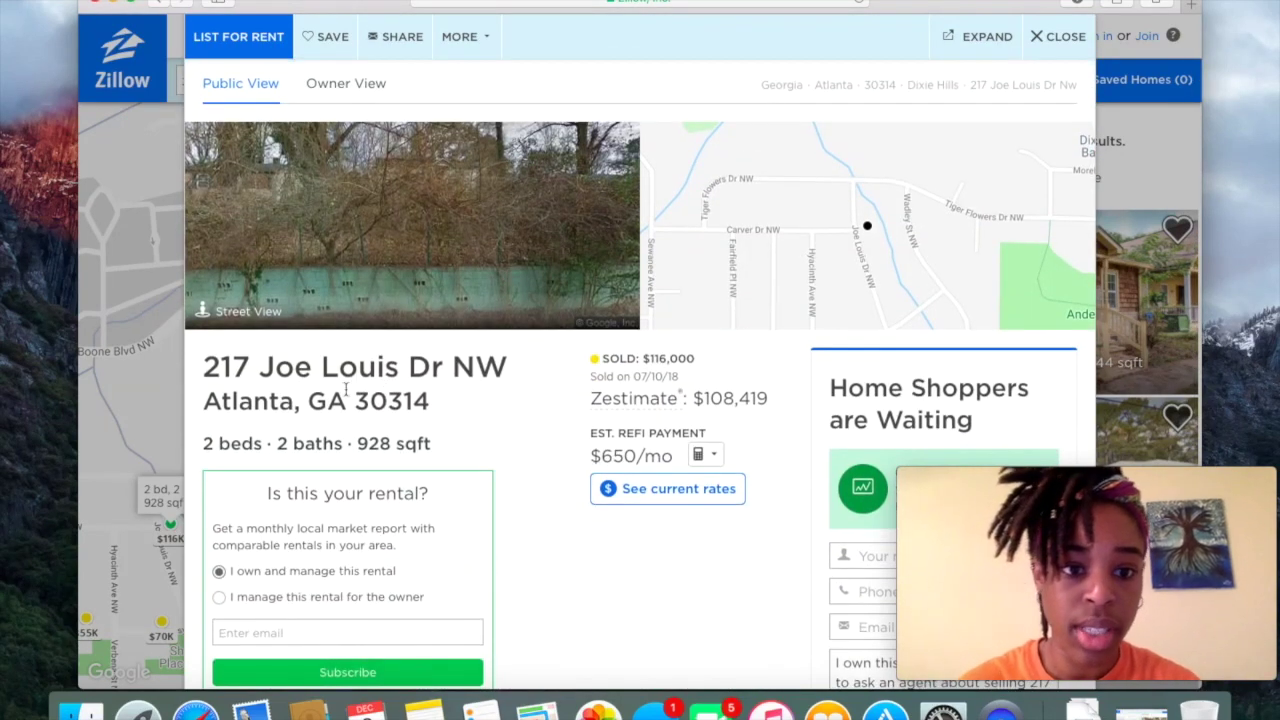
Close the Joe Louis Dr details, pan the map southwest, and open the $95K sold home.
{"action": "left_click", "coordinate": [1058, 37]}
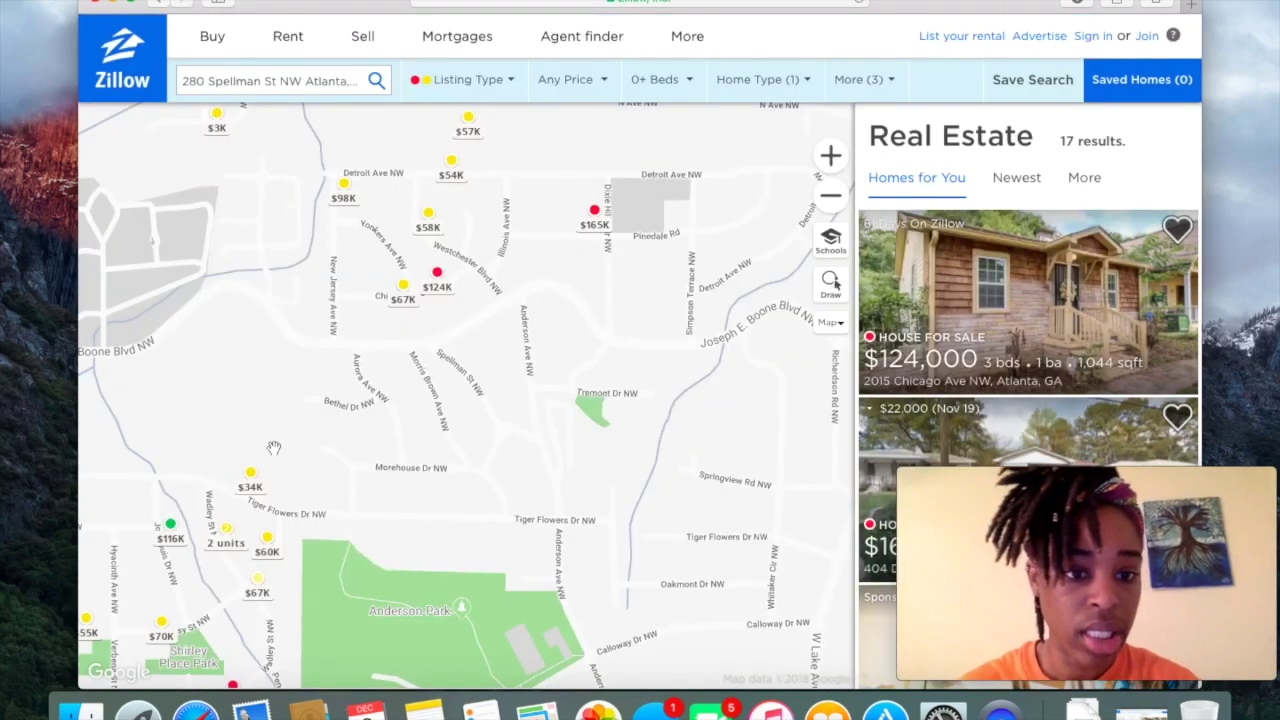
{"action": "right_click", "coordinate": [143, 481]}
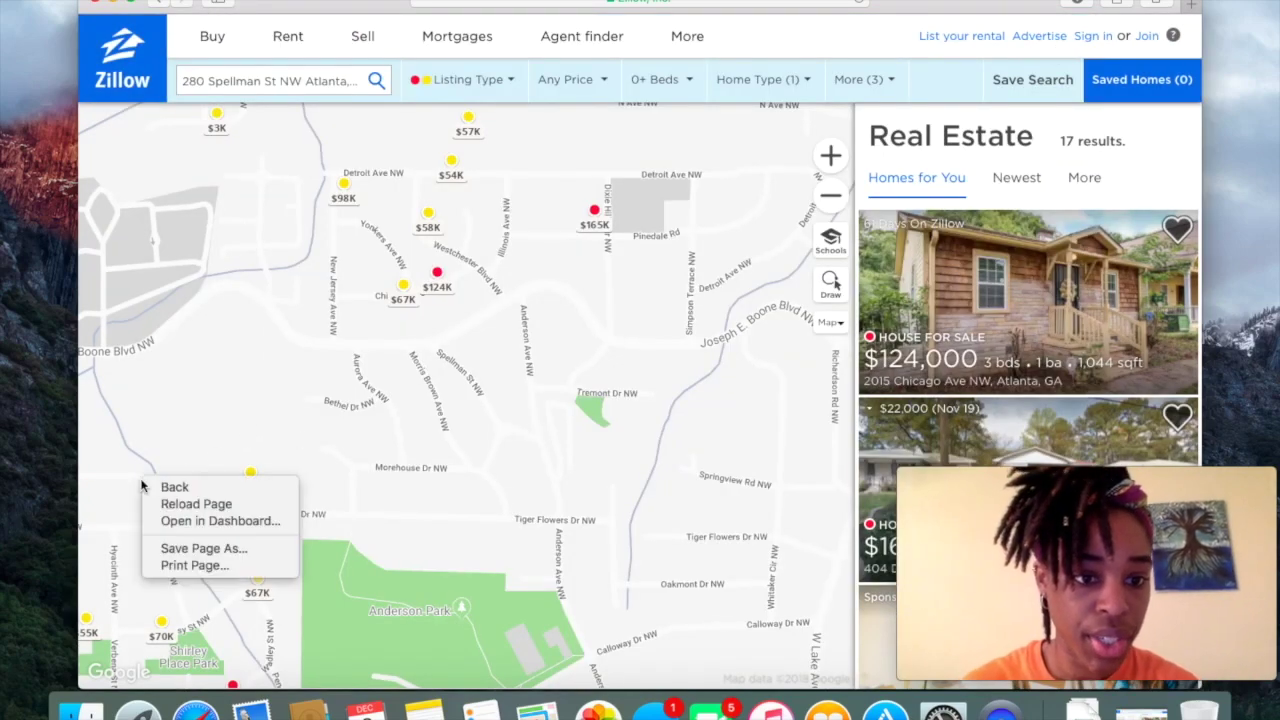
{"action": "left_click", "coordinate": [143, 462]}
{"action": "left_click_drag", "start_coordinate": [143, 462], "coordinate": [205, 400]}
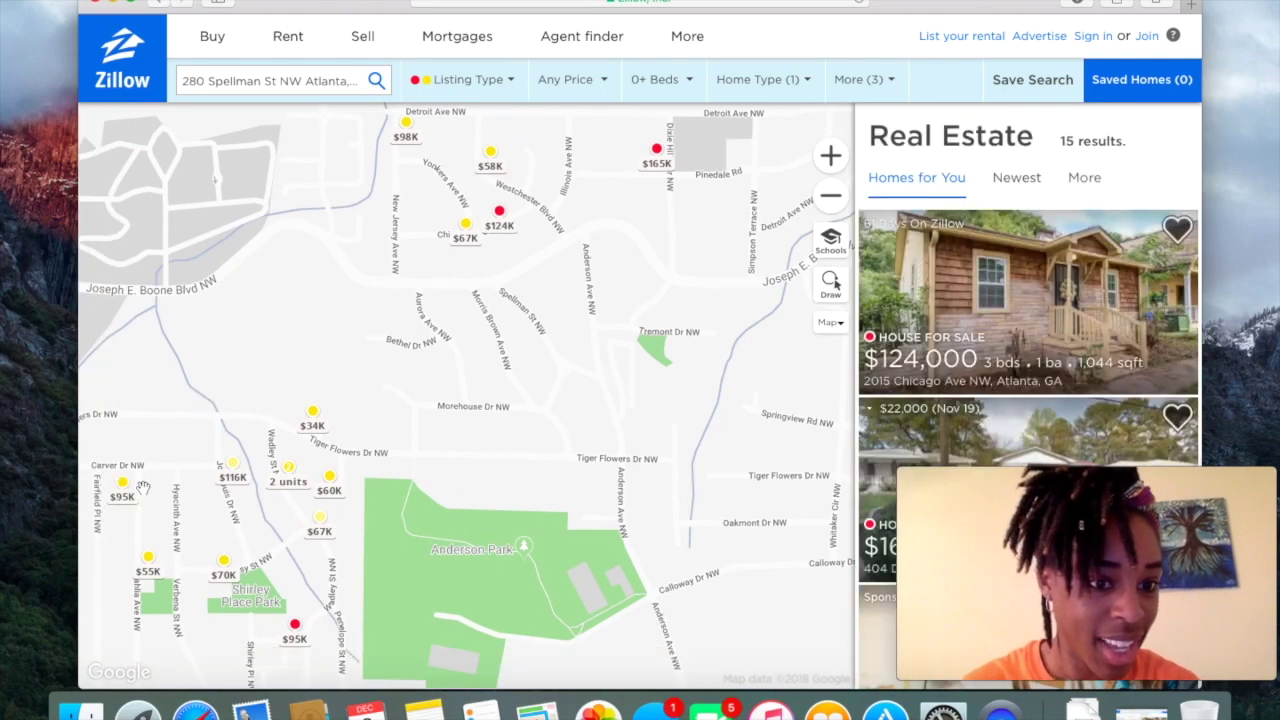
{"action": "left_click", "coordinate": [122, 484]}
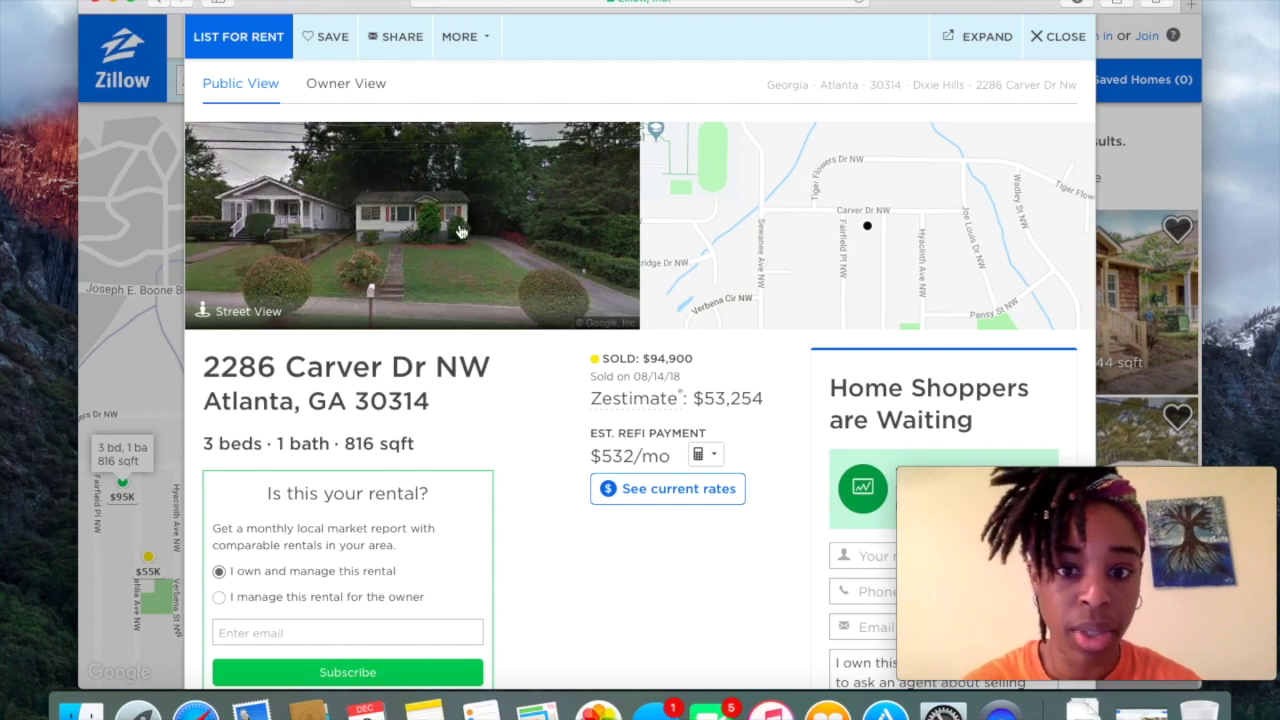
{"action": "scroll", "coordinate": [531, 420], "scroll_direction": "down", "scroll_amount": 4}
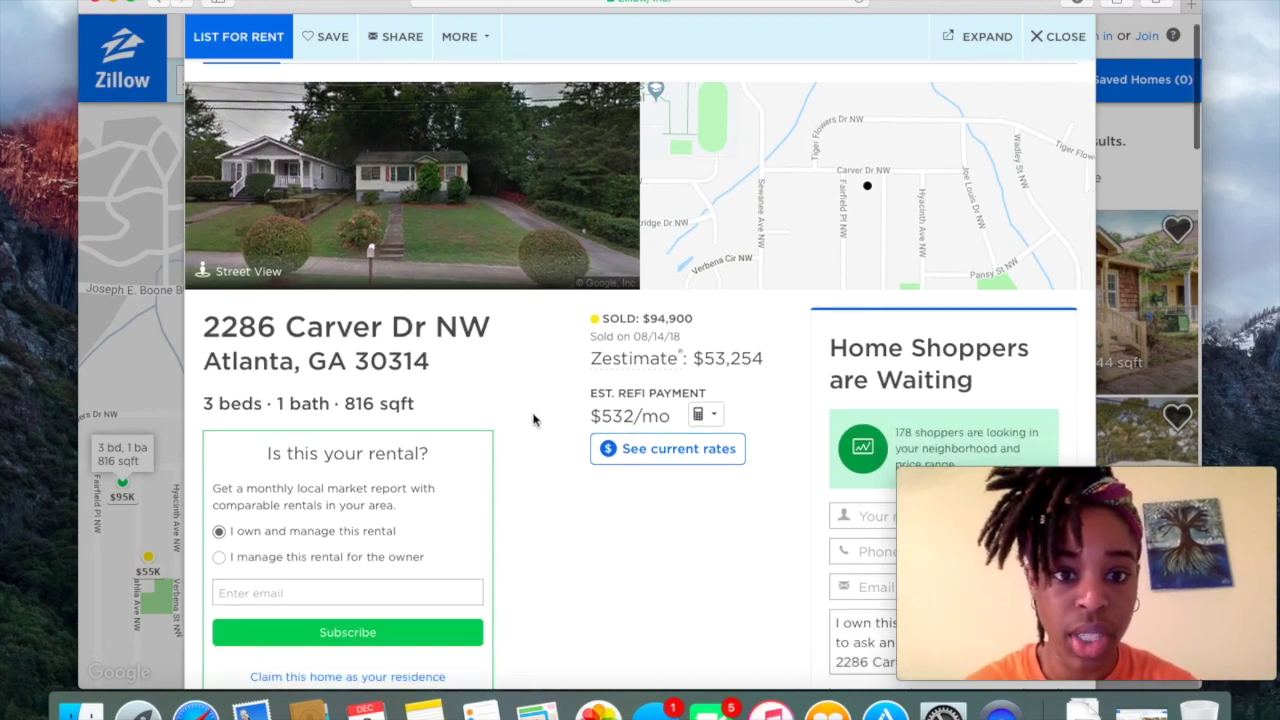
{"action": "right_click", "coordinate": [558, 360]}
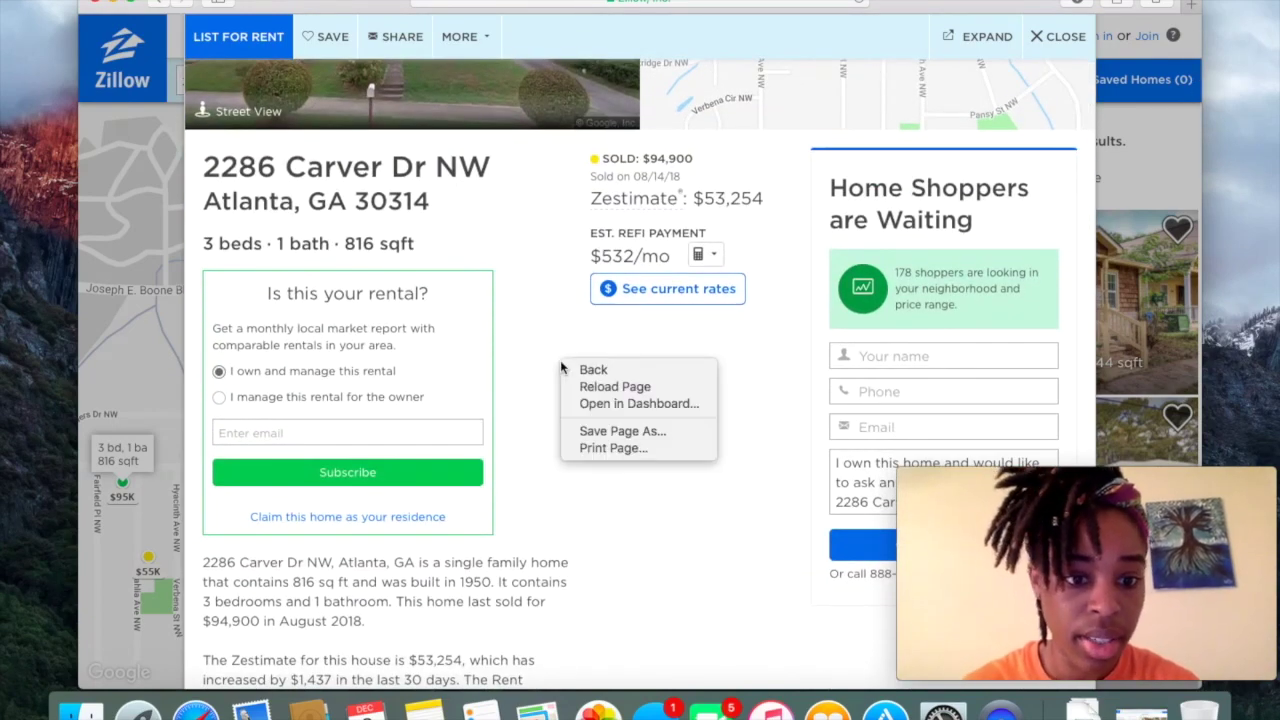
{"action": "left_click", "coordinate": [551, 362]}
{"action": "scroll", "coordinate": [551, 367], "scroll_direction": "down", "scroll_amount": 15}
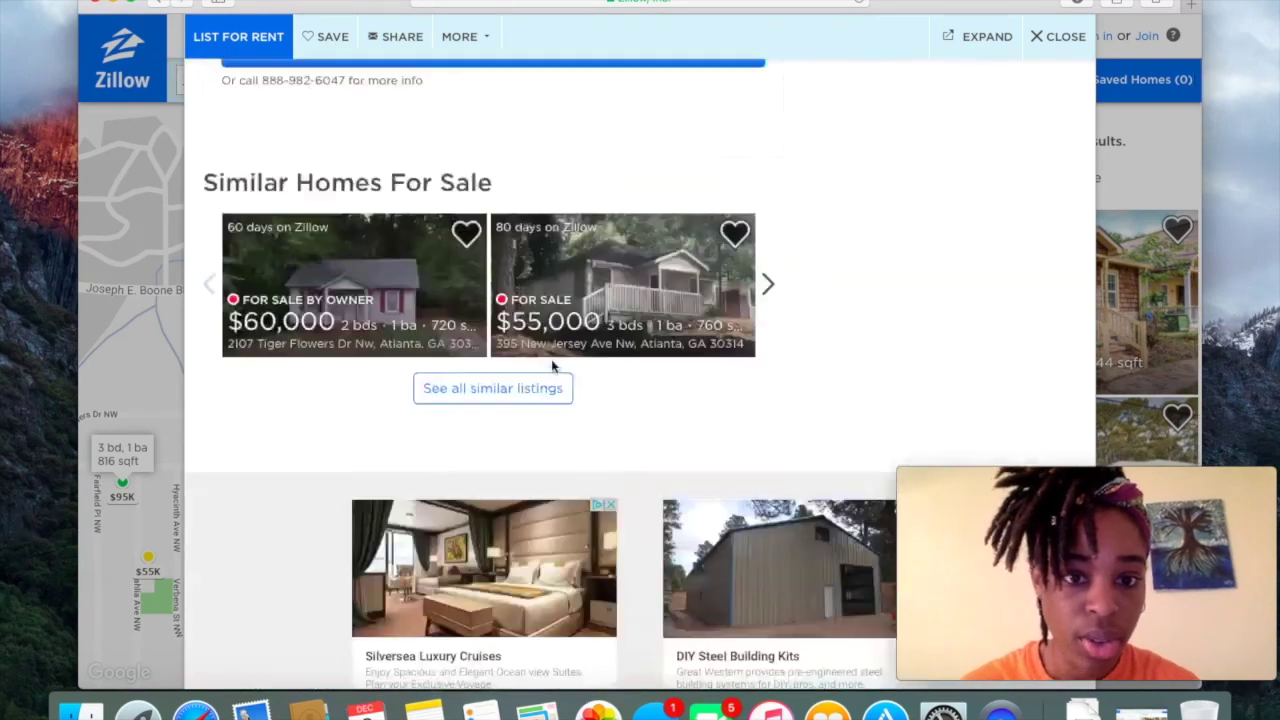
{"action": "scroll", "coordinate": [551, 367], "scroll_direction": "up", "scroll_amount": 2}
{"action": "scroll", "coordinate": [551, 367], "scroll_direction": "up", "scroll_amount": 6}
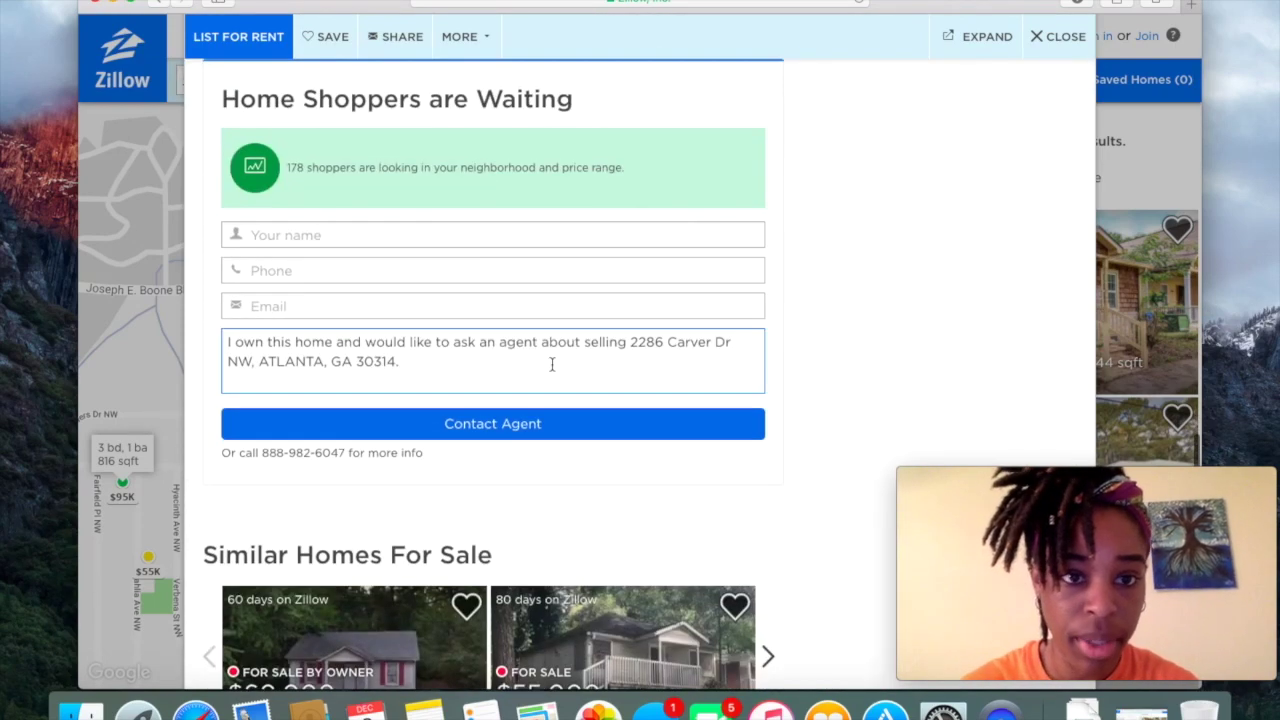
{"action": "scroll", "coordinate": [826, 302], "scroll_direction": "up", "scroll_amount": 4}
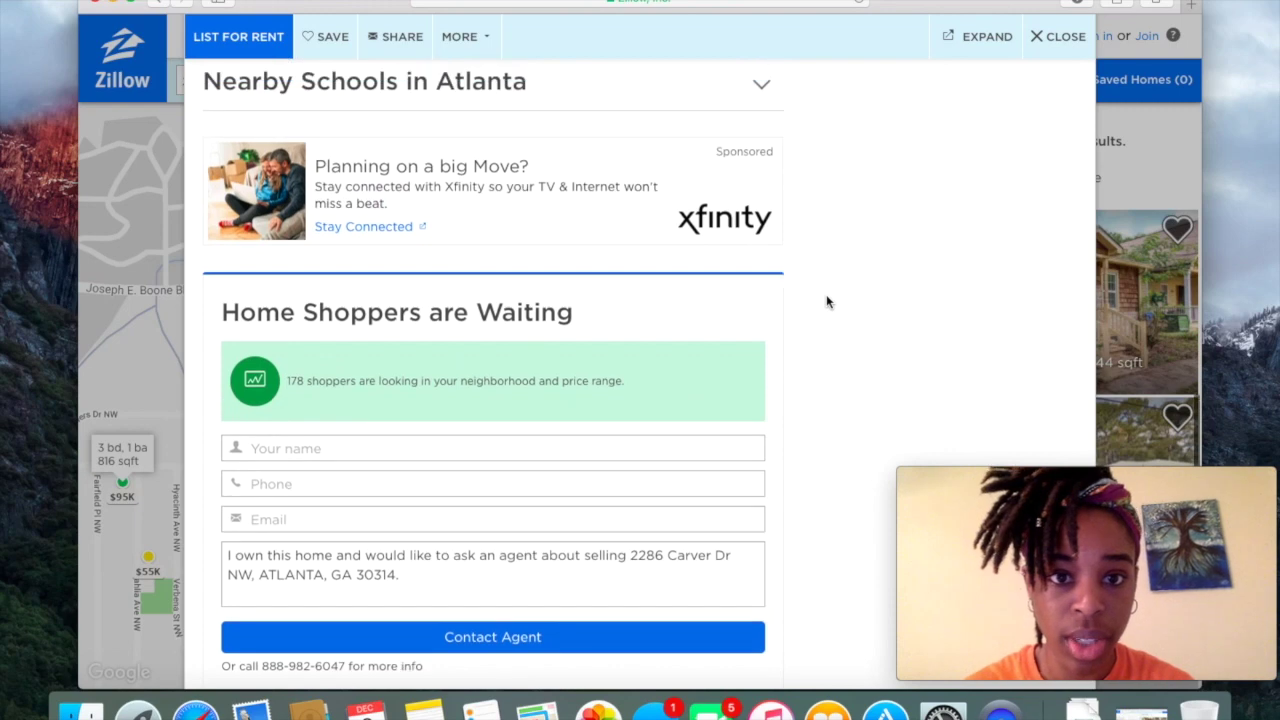
{"action": "scroll", "coordinate": [826, 302], "scroll_direction": "up", "scroll_amount": 3}
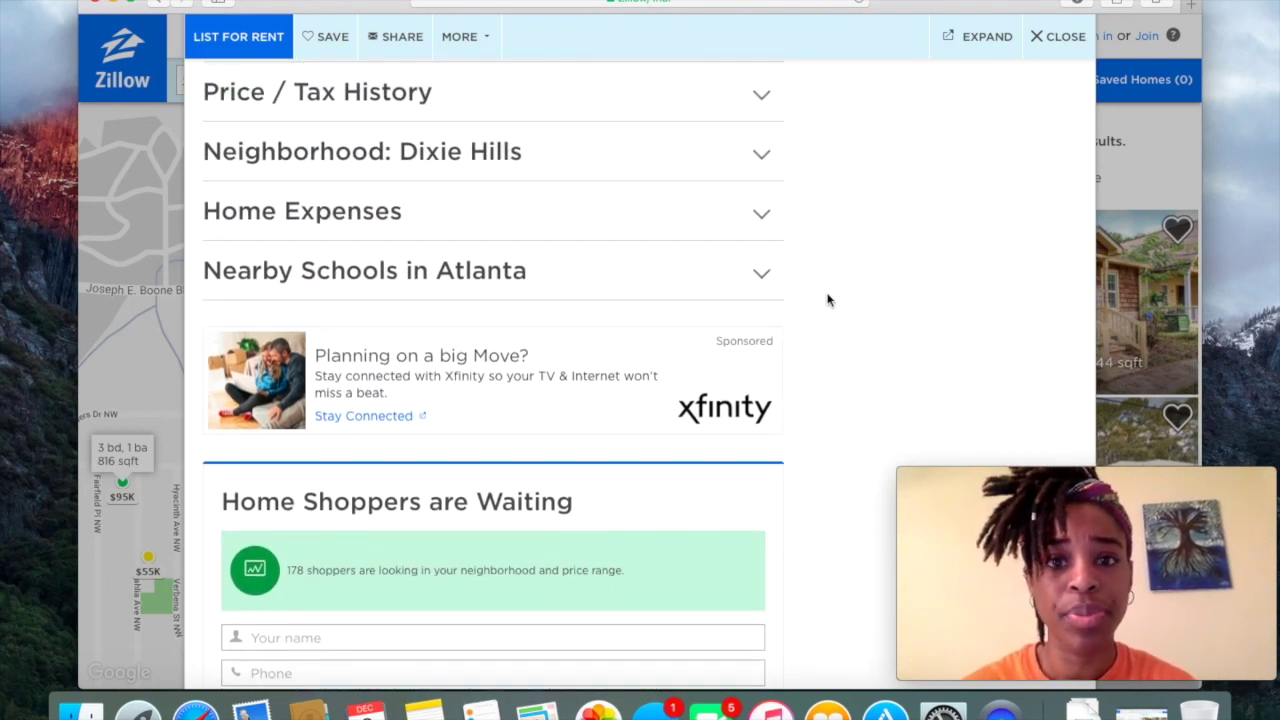
{"action": "scroll", "coordinate": [828, 300], "scroll_direction": "up", "scroll_amount": 3}
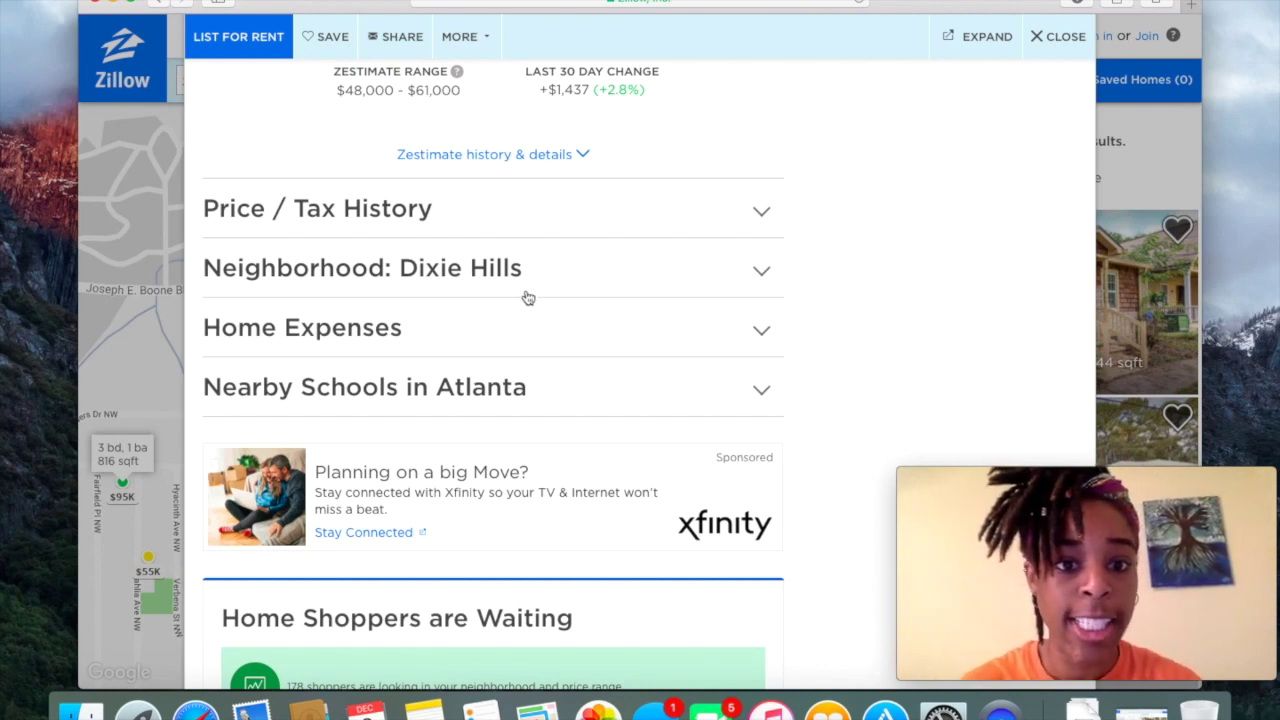
{"action": "scroll", "coordinate": [783, 369], "scroll_direction": "up", "scroll_amount": 10}
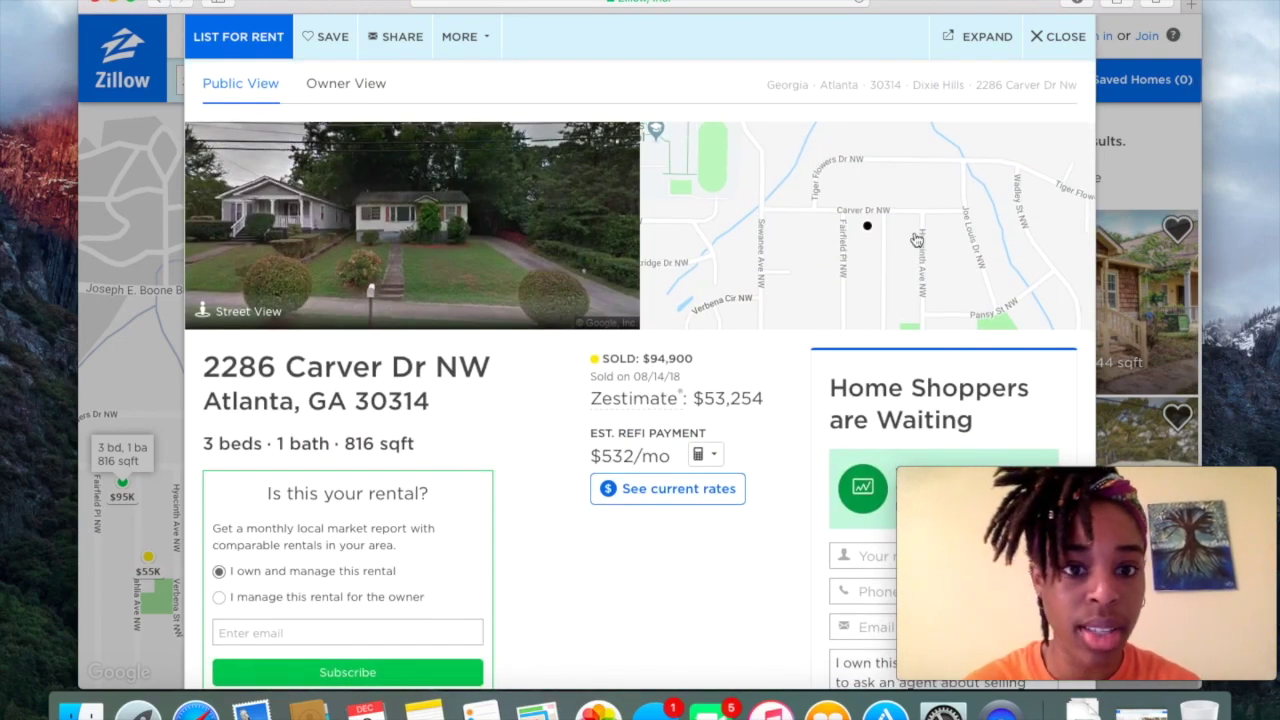
{"action": "left_click", "coordinate": [1055, 50]}
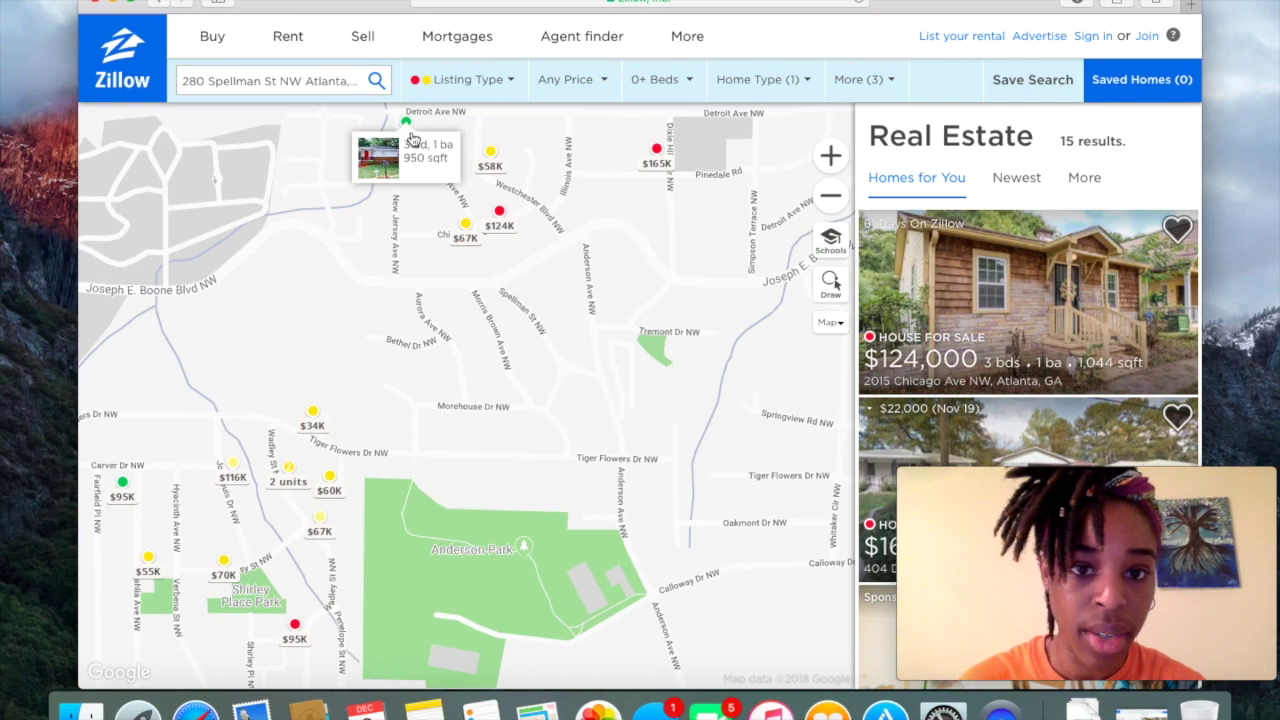
{"action": "left_click", "coordinate": [411, 138]}
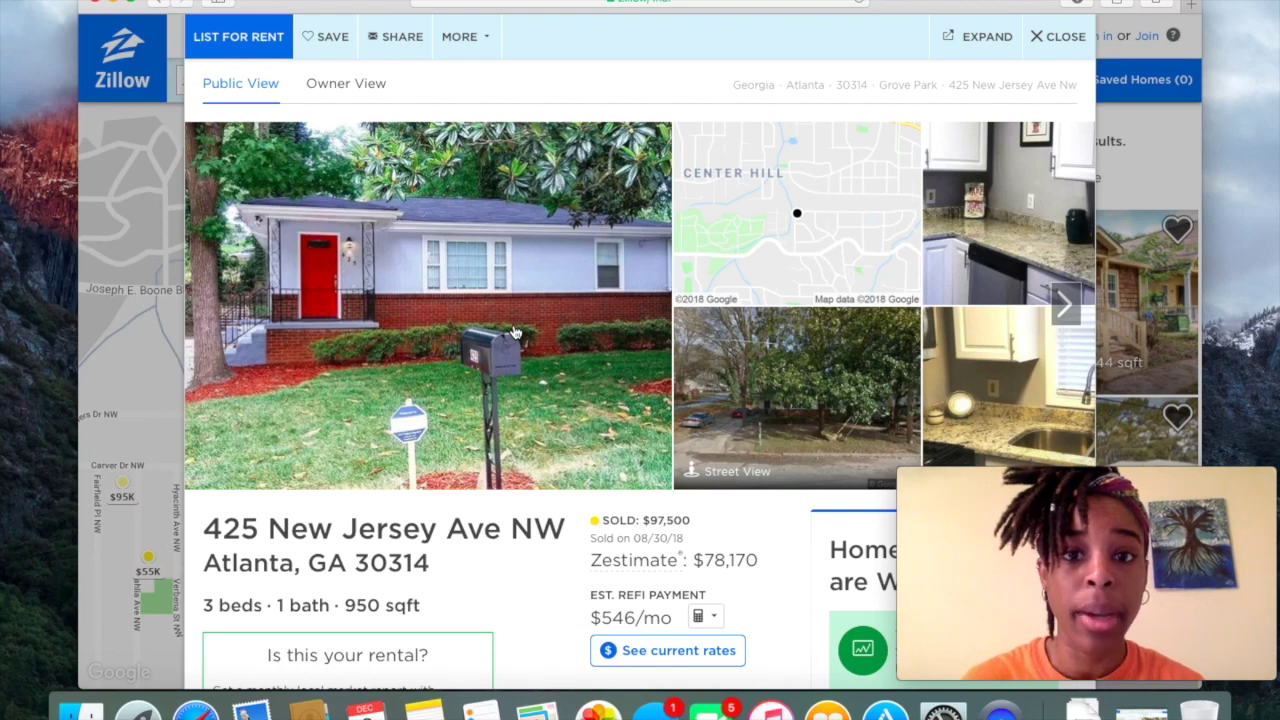
{"action": "left_click", "coordinate": [745, 368]}
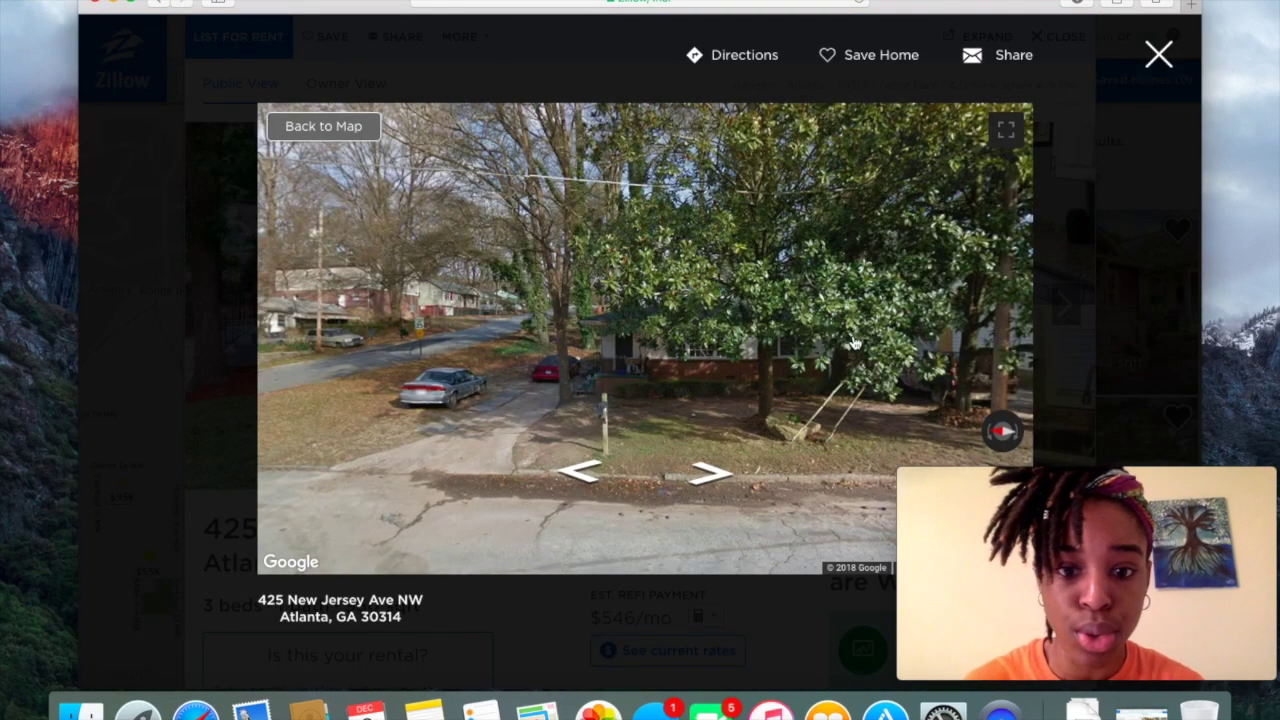
{"action": "left_click", "coordinate": [1157, 55]}
{"action": "left_click", "coordinate": [348, 328]}
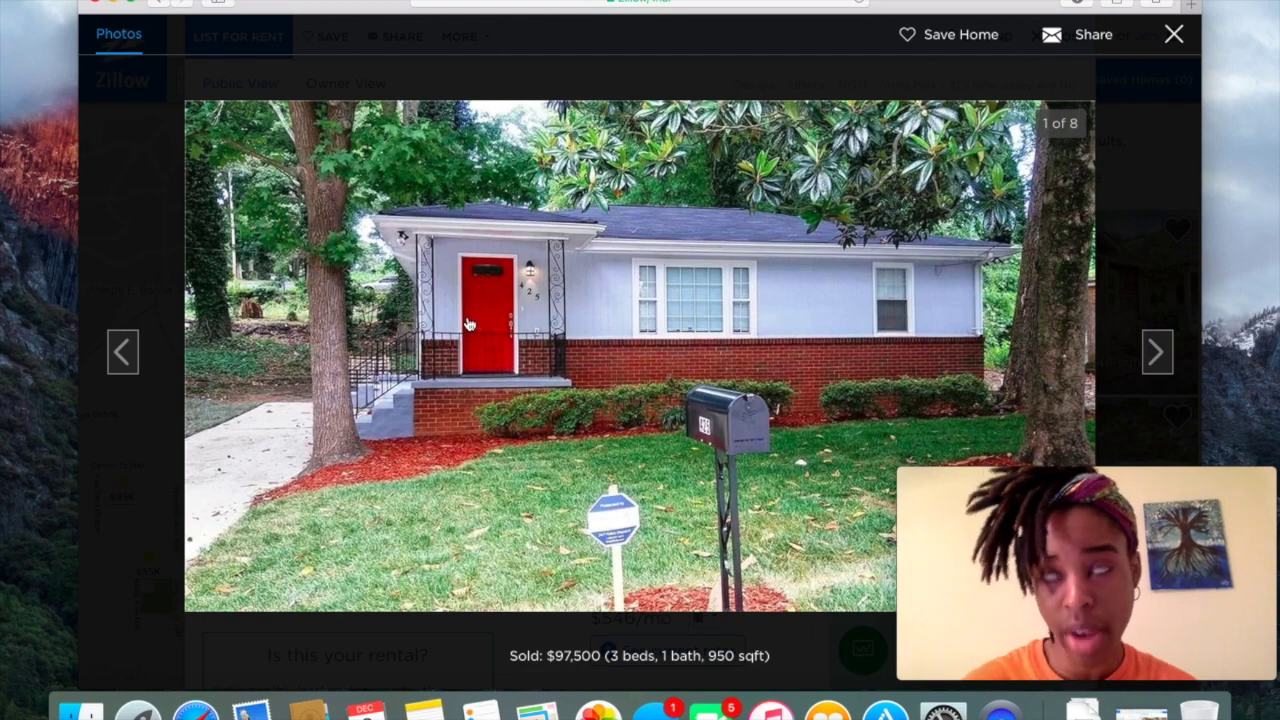
{"action": "left_click", "coordinate": [1155, 348]}
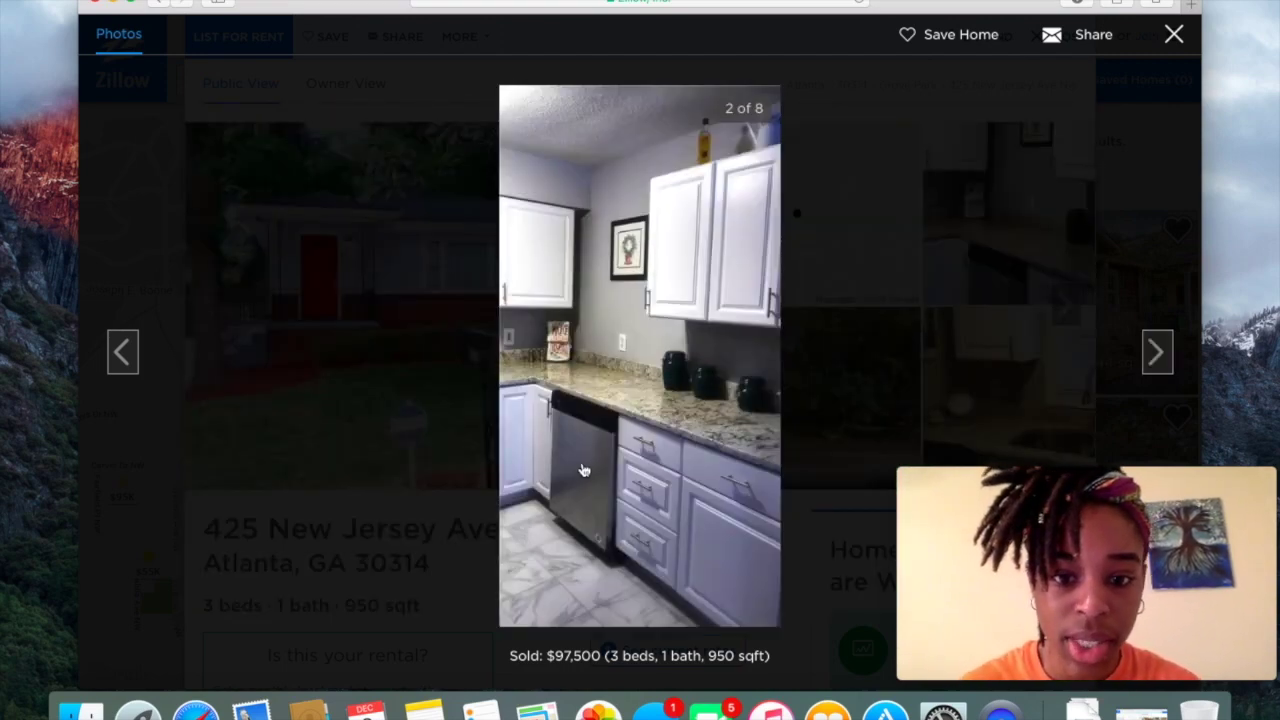
{"action": "left_click", "coordinate": [1162, 349]}
{"action": "left_click", "coordinate": [1166, 349]}
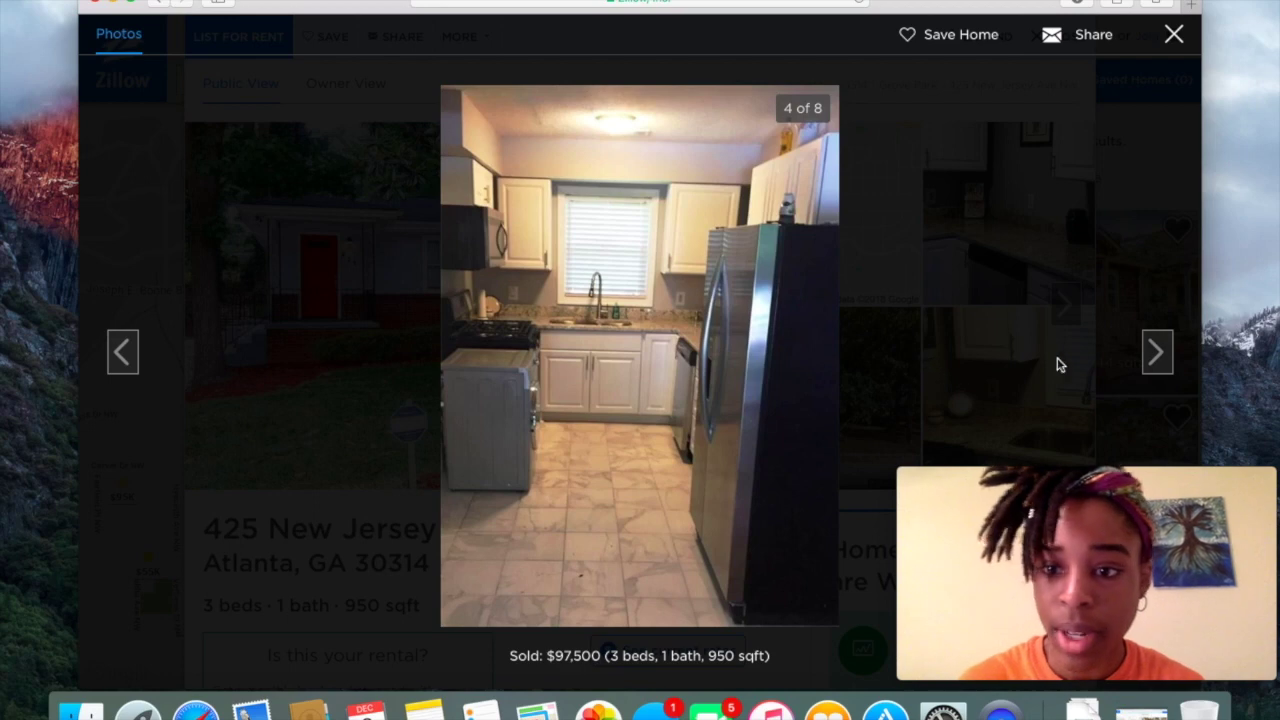
{"action": "left_click", "coordinate": [1162, 360]}
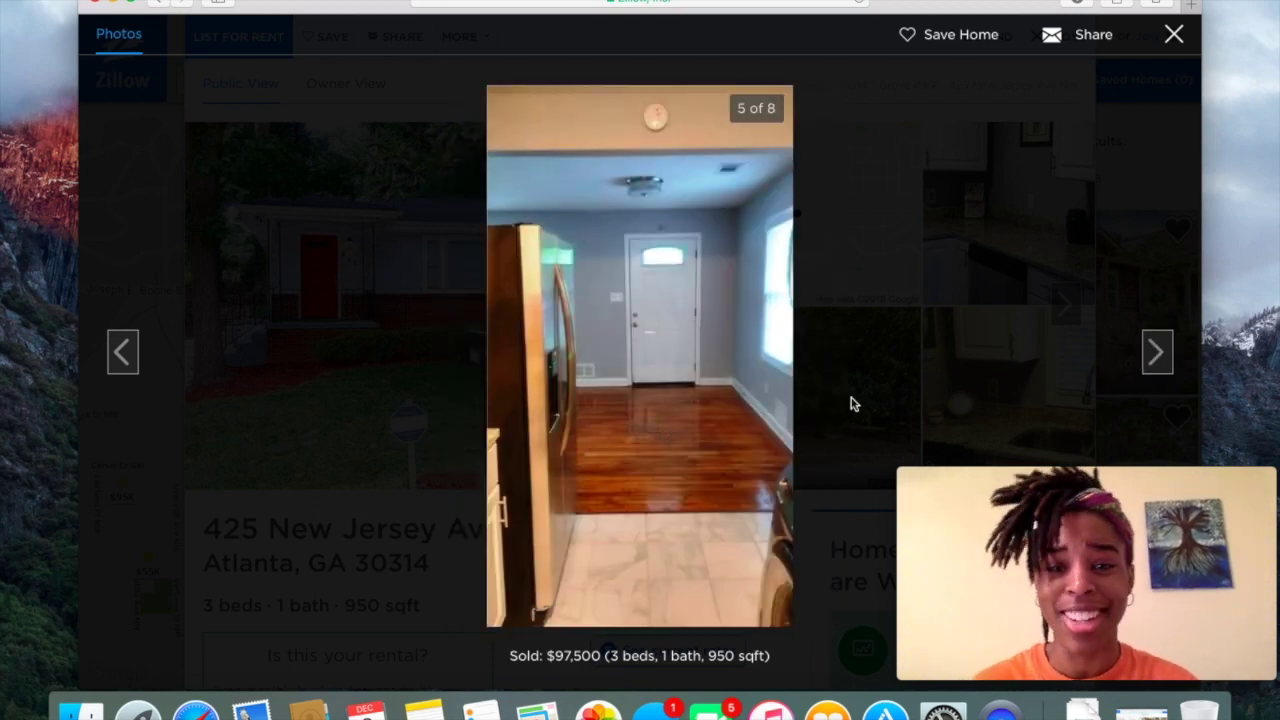
{"action": "left_click", "coordinate": [1152, 358]}
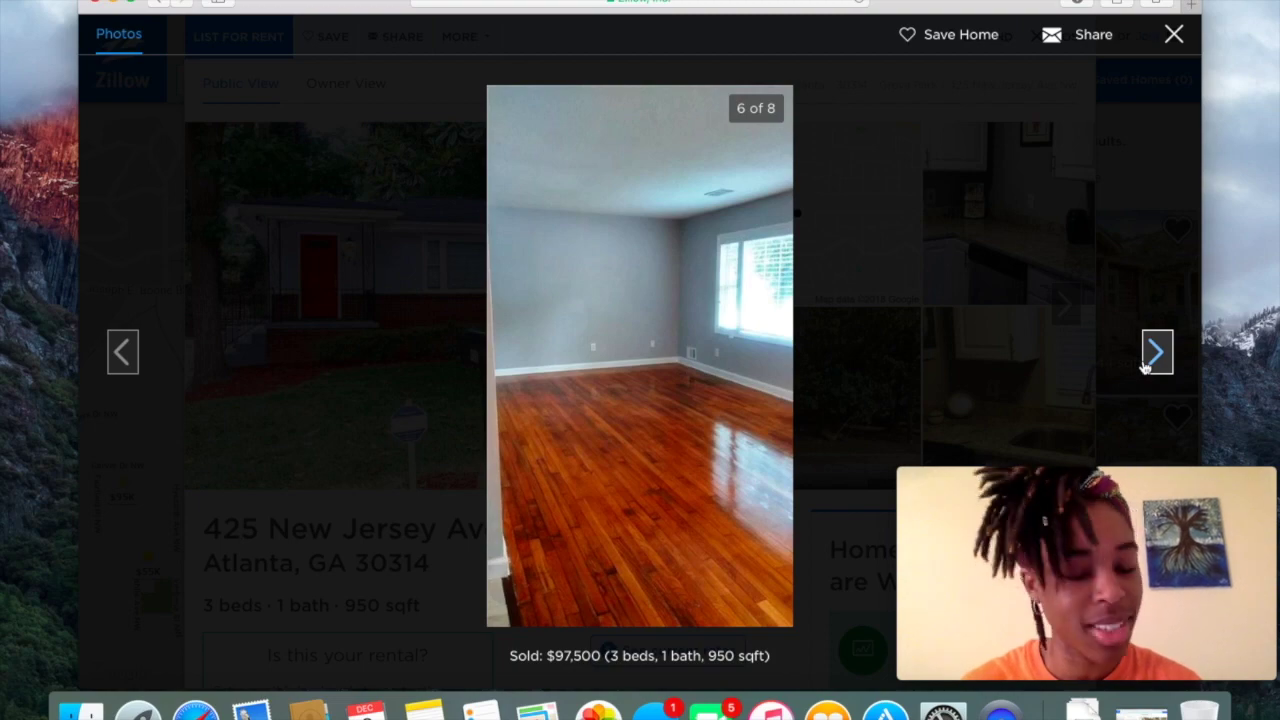
{"action": "left_click", "coordinate": [1147, 367]}
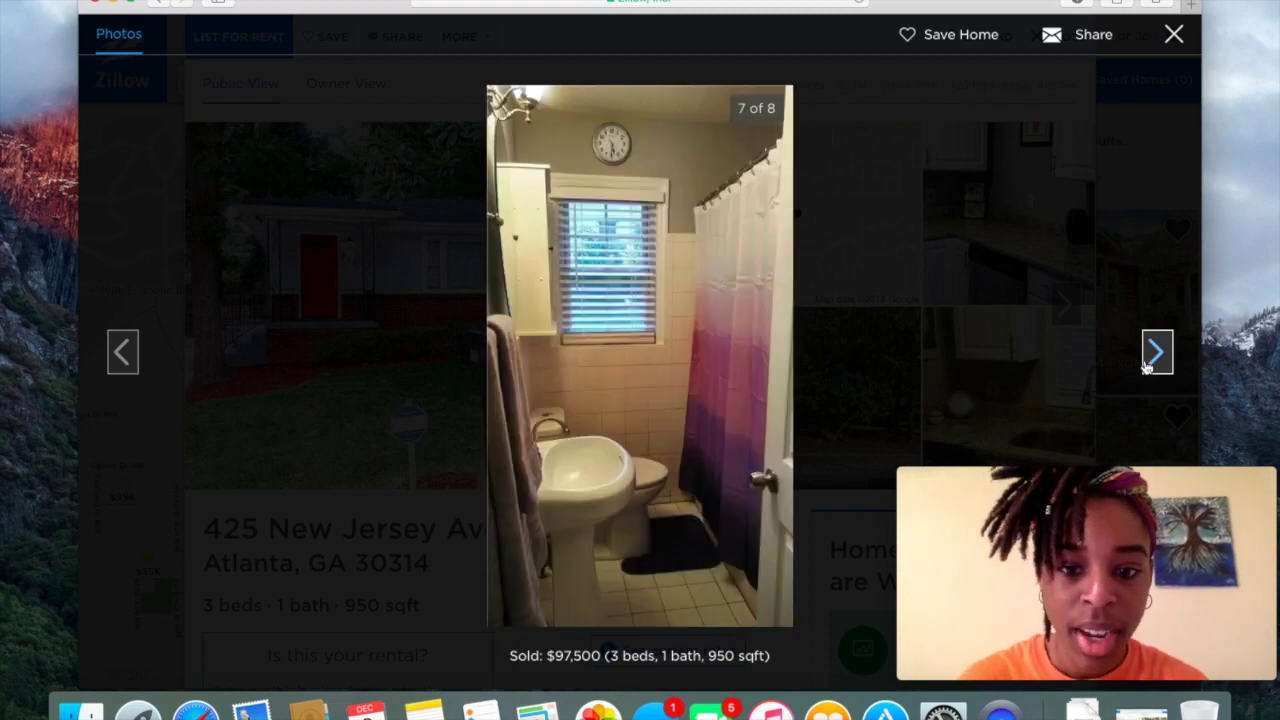
{"action": "left_click", "coordinate": [1152, 355]}
{"action": "left_click", "coordinate": [1152, 355]}
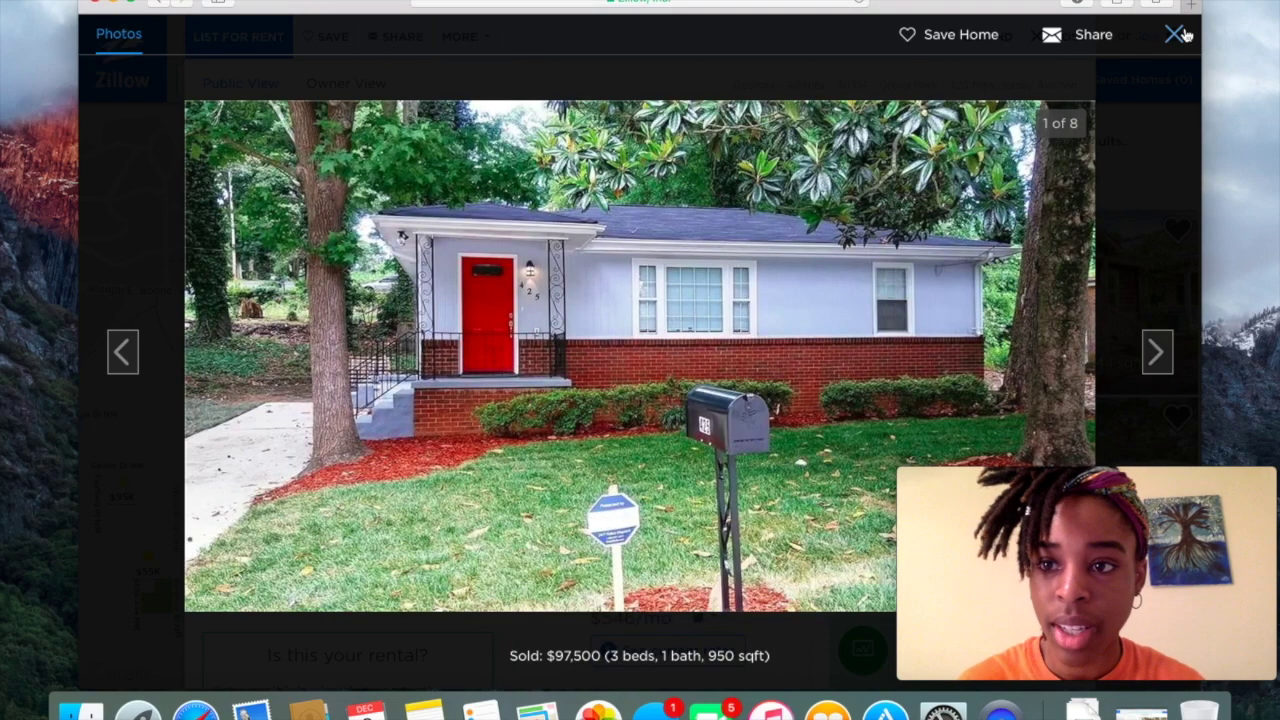
{"action": "left_click", "coordinate": [1178, 35]}
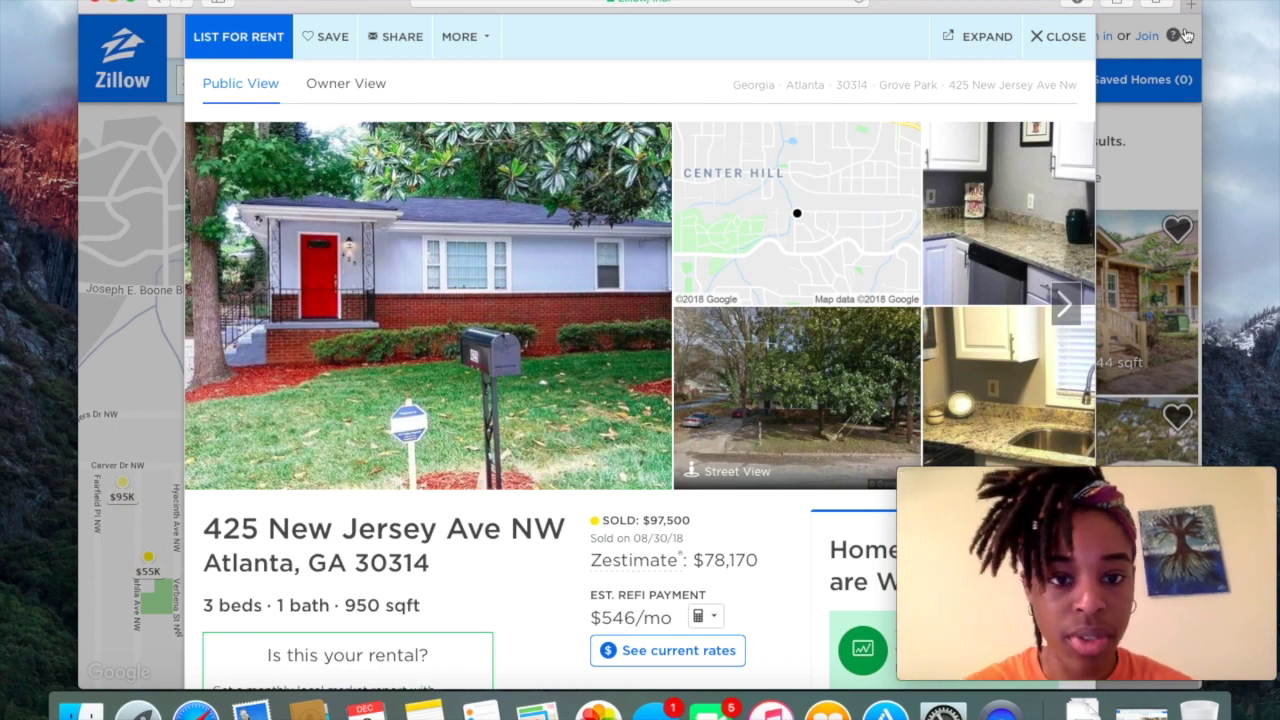
{"action": "left_click", "coordinate": [1053, 37]}
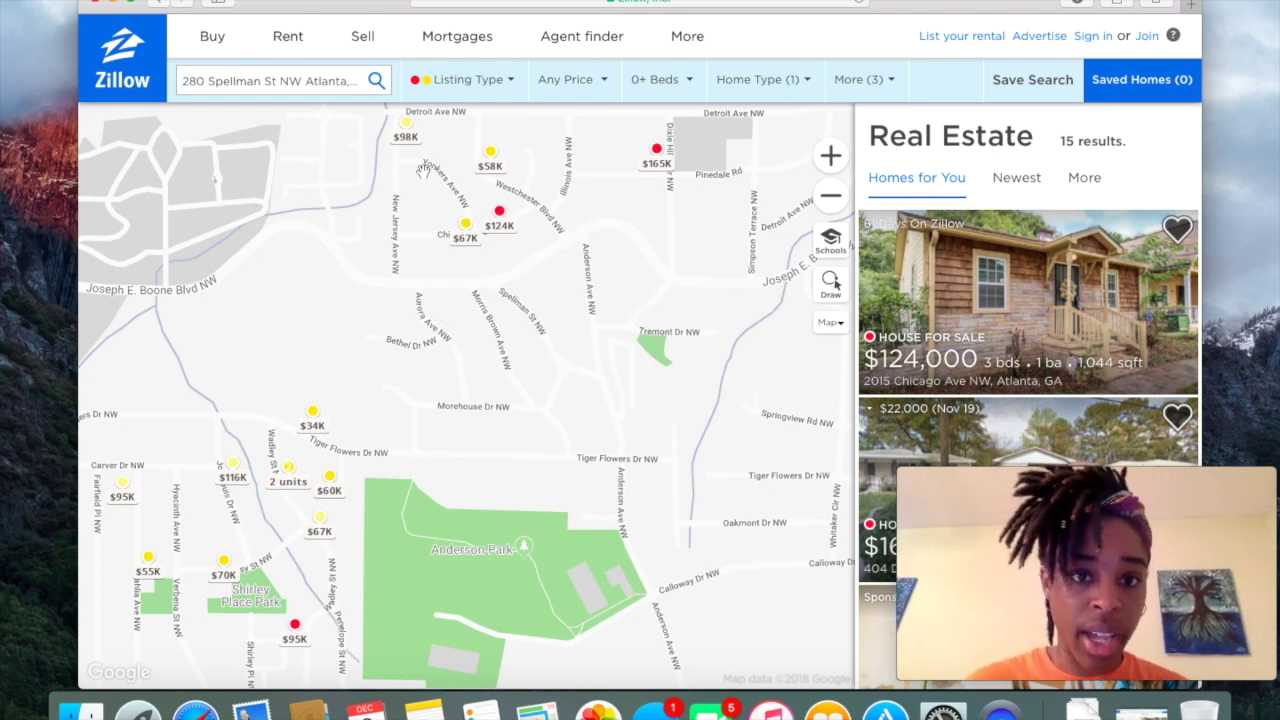
{"action": "mouse_move", "coordinate": [405, 140]}
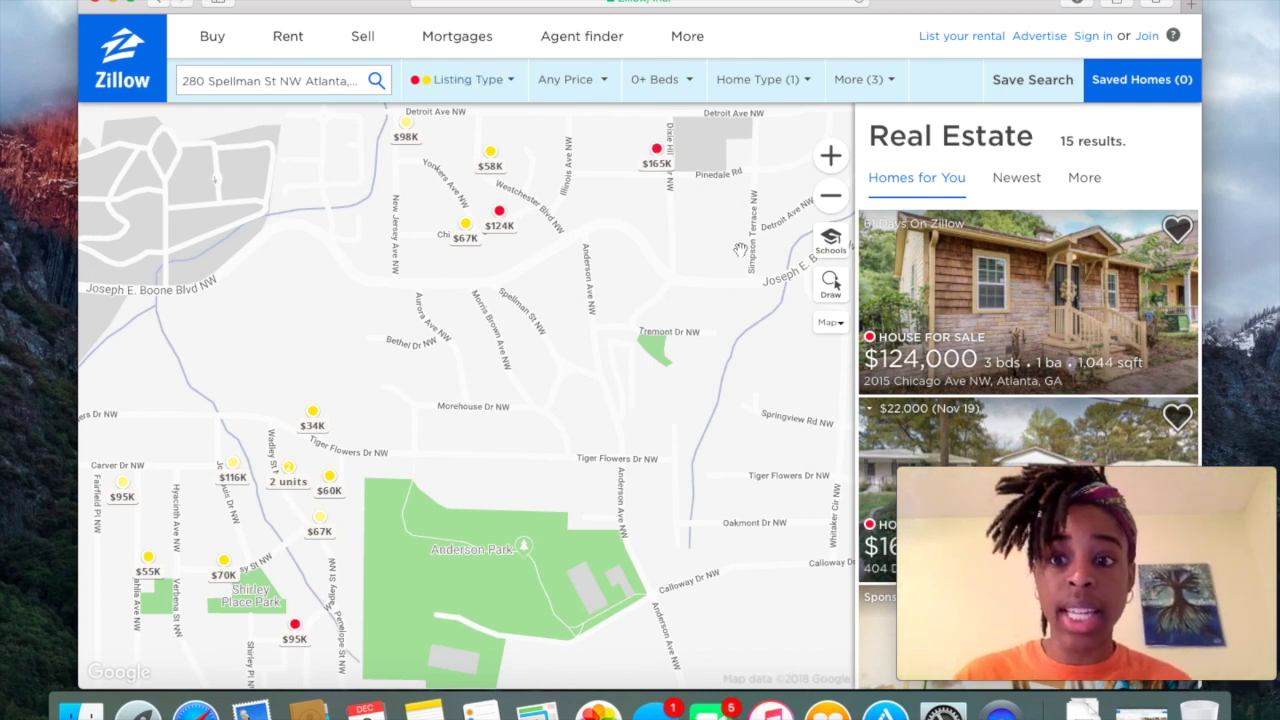
Zoom the map out until 53 results appear across the surrounding neighbourhoods.
{"action": "scroll", "coordinate": [740, 275], "scroll_direction": "down", "scroll_amount": 2}
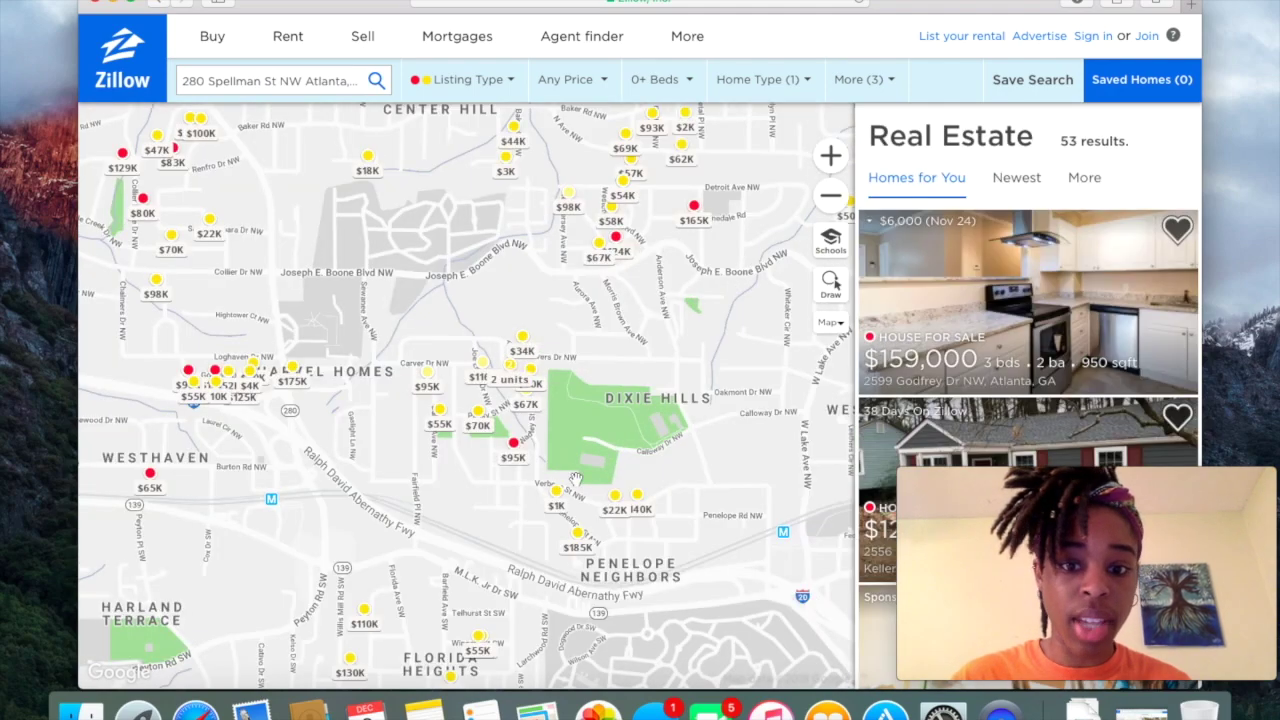
{"action": "mouse_move", "coordinate": [621, 497]}
{"action": "mouse_move", "coordinate": [587, 546]}
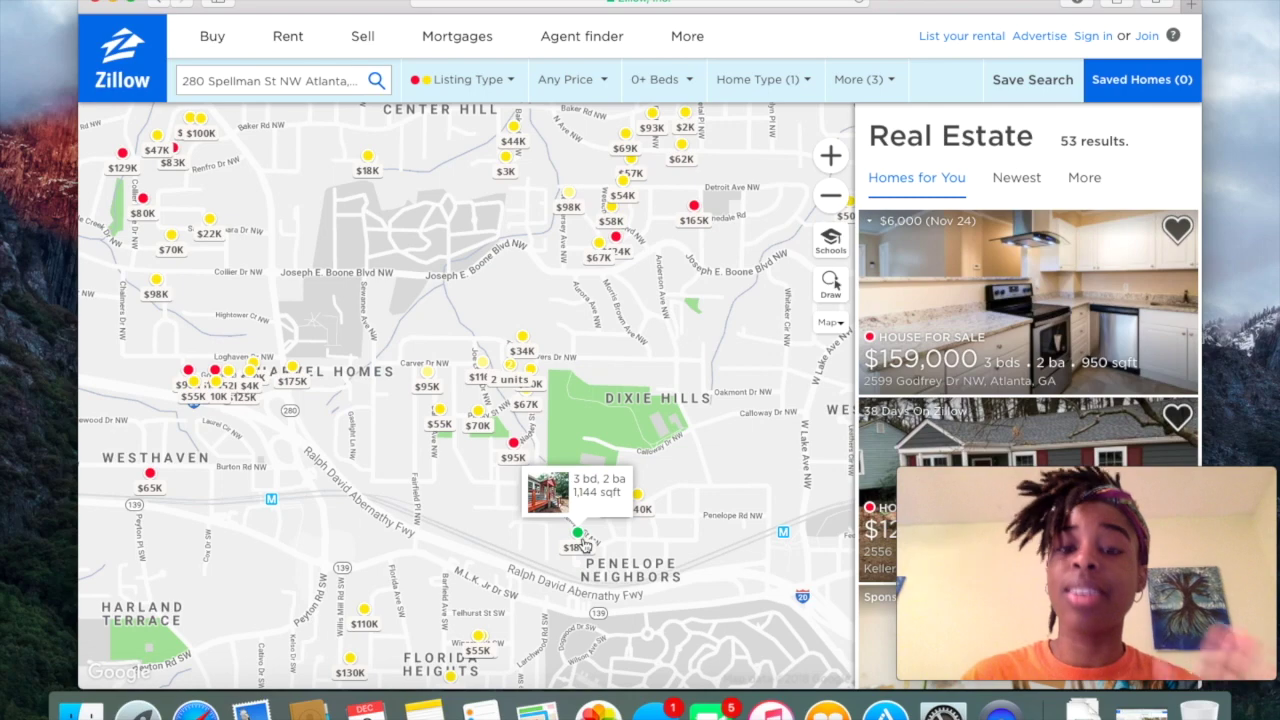
{"action": "left_click", "coordinate": [585, 545]}
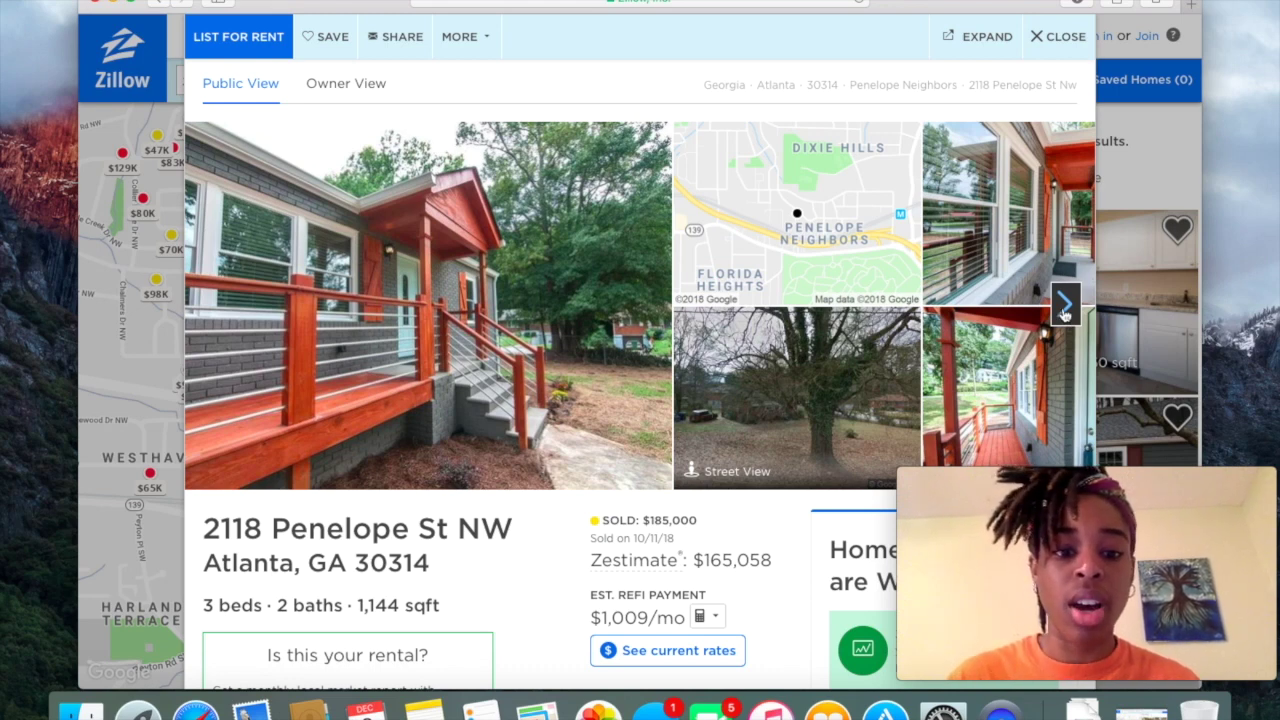
{"action": "scroll", "coordinate": [574, 496], "scroll_direction": "down", "scroll_amount": 4}
{"action": "right_click", "coordinate": [574, 496]}
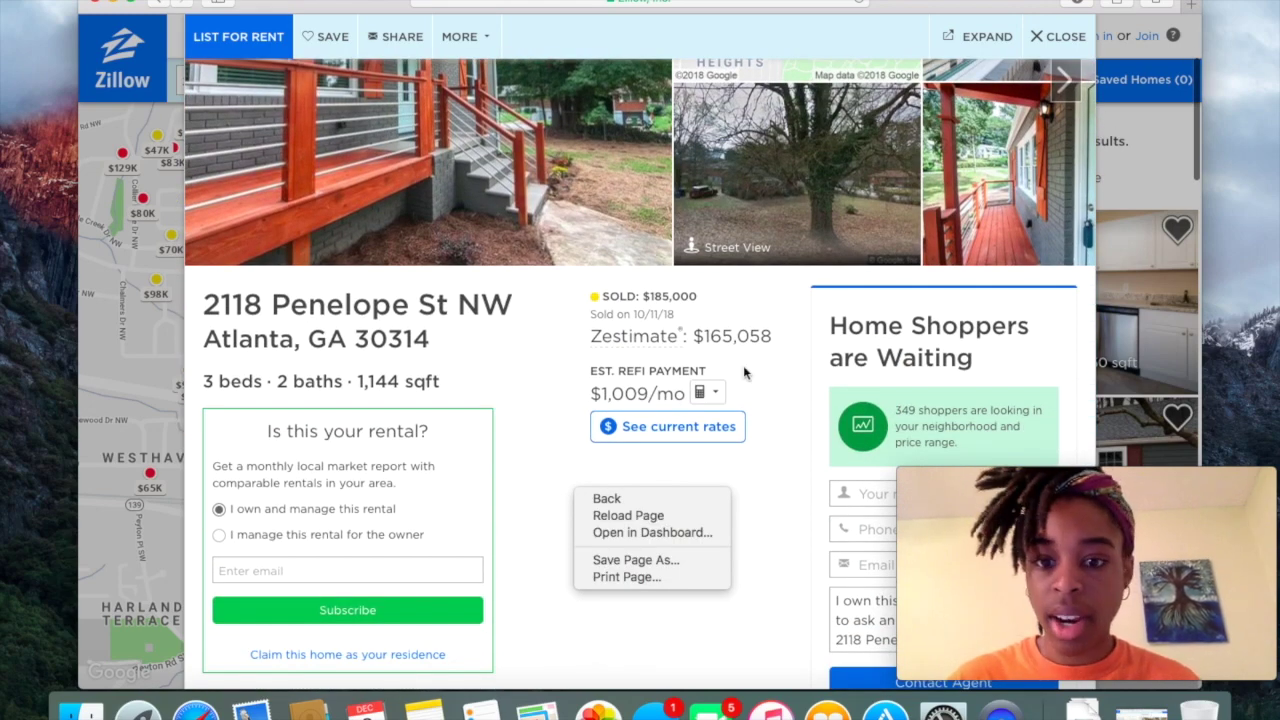
{"action": "left_click", "coordinate": [1063, 44]}
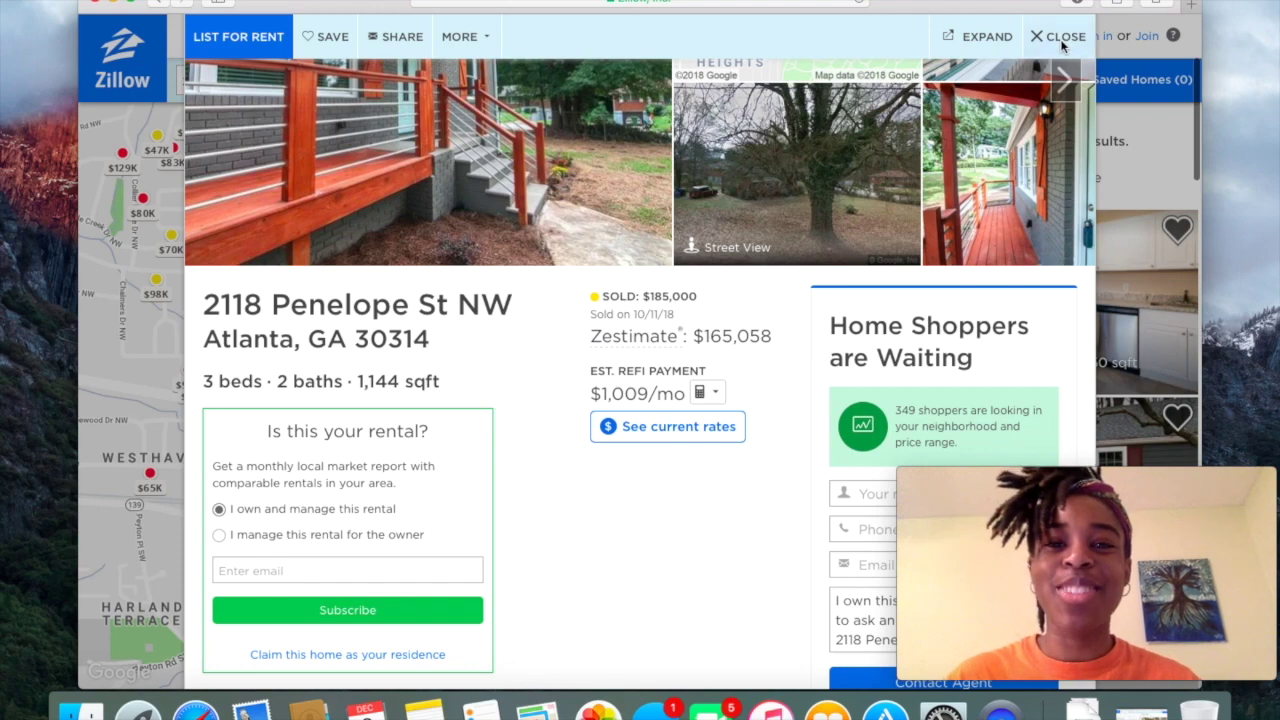
{"action": "left_click", "coordinate": [1063, 40]}
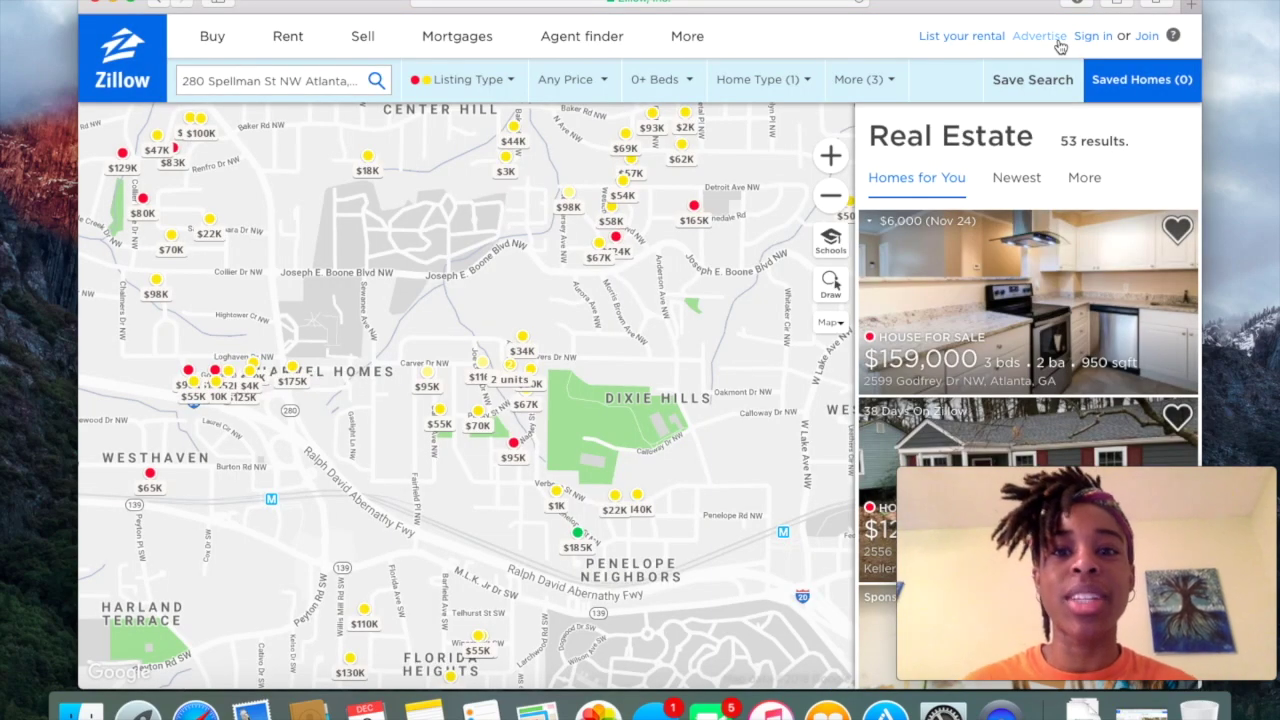